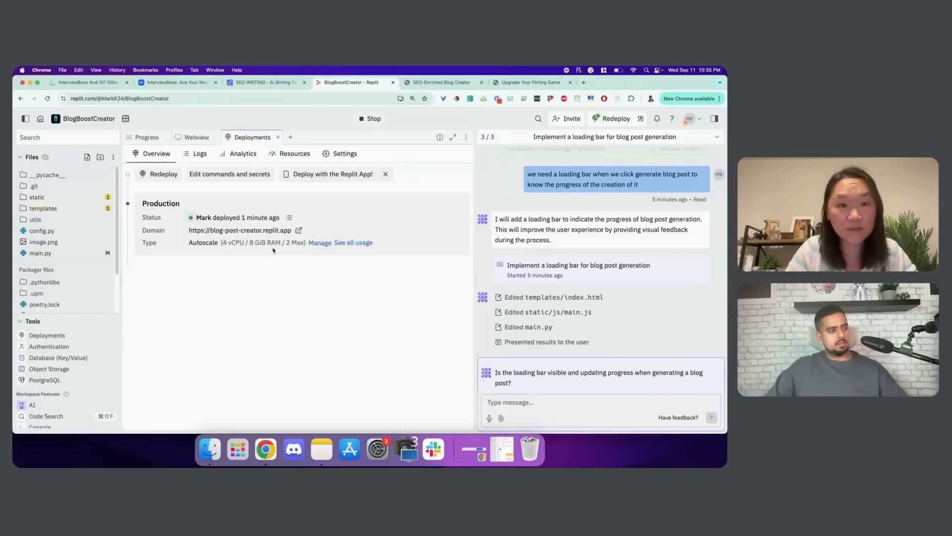
# View the latest deployment's log, then return to the production Overview with its Autoscale configuration
pyautogui.click(288, 217)
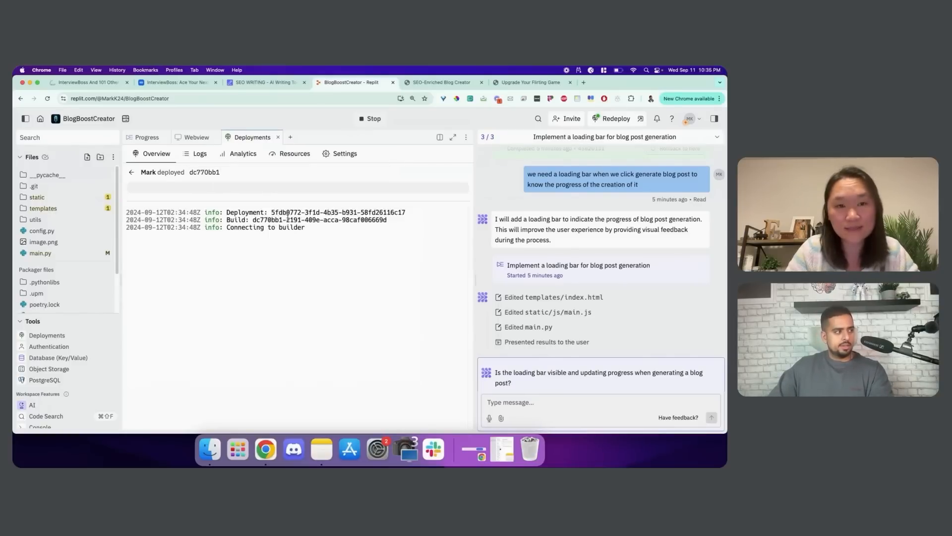
pyautogui.click(200, 154)
pyautogui.click(155, 154)
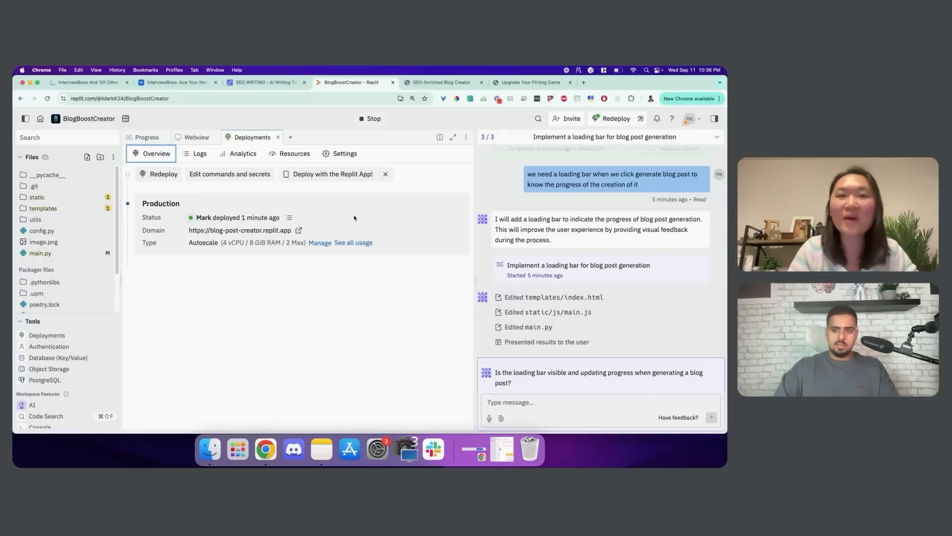
# Open the deployment settings and begin linking a custom domain to blog-post-creator.replit.app
pyautogui.click(337, 155)
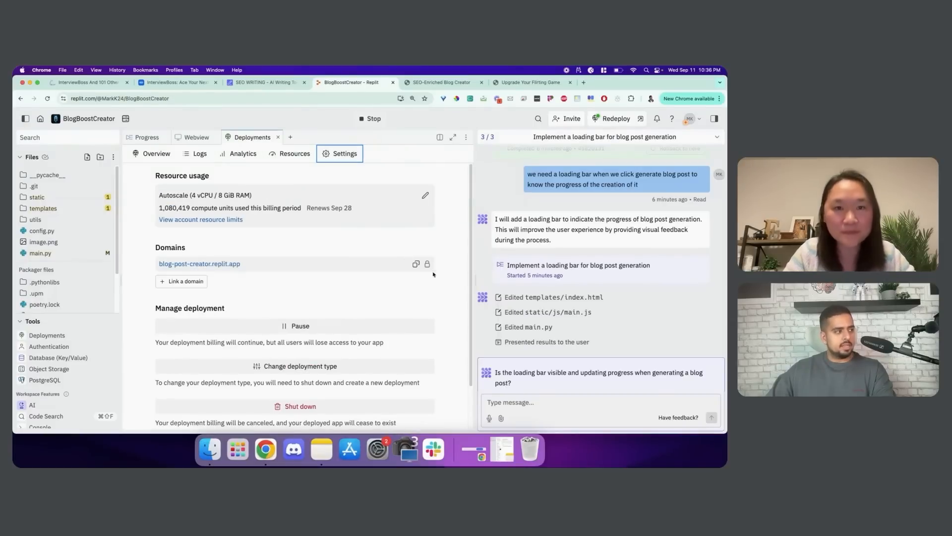
pyautogui.click(180, 282)
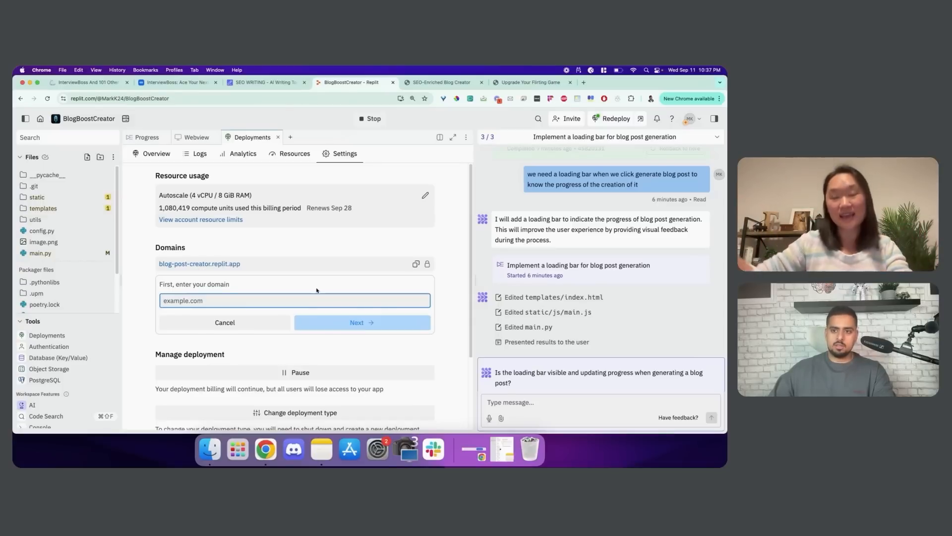
# Return to the Replit home page and browse the gallery of example Agent prompts
pyautogui.click(40, 119)
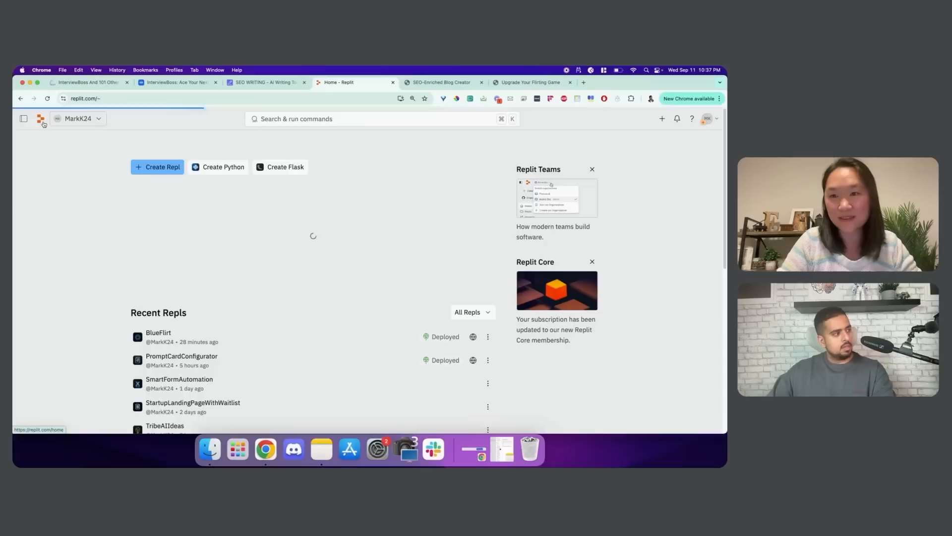
pyautogui.scroll(-1, 227, 325)
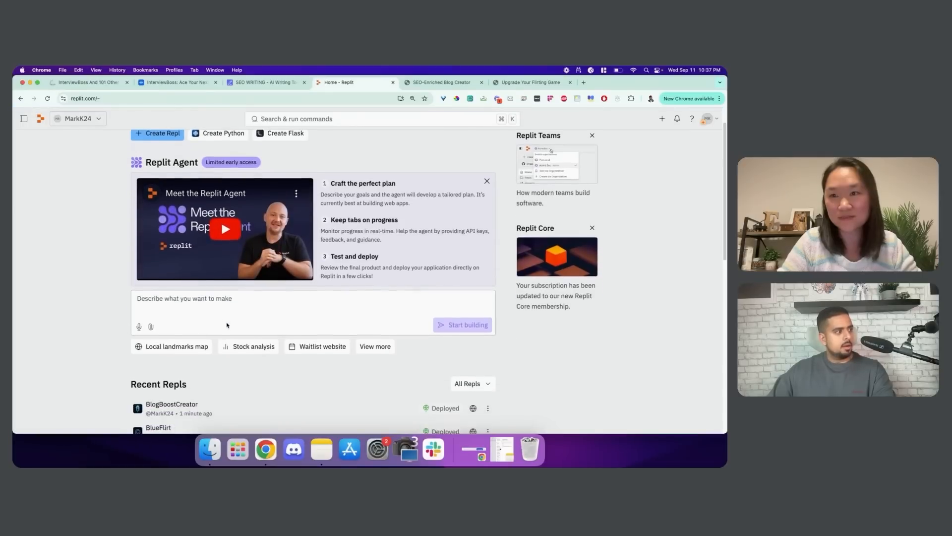
pyautogui.moveTo(317, 349)
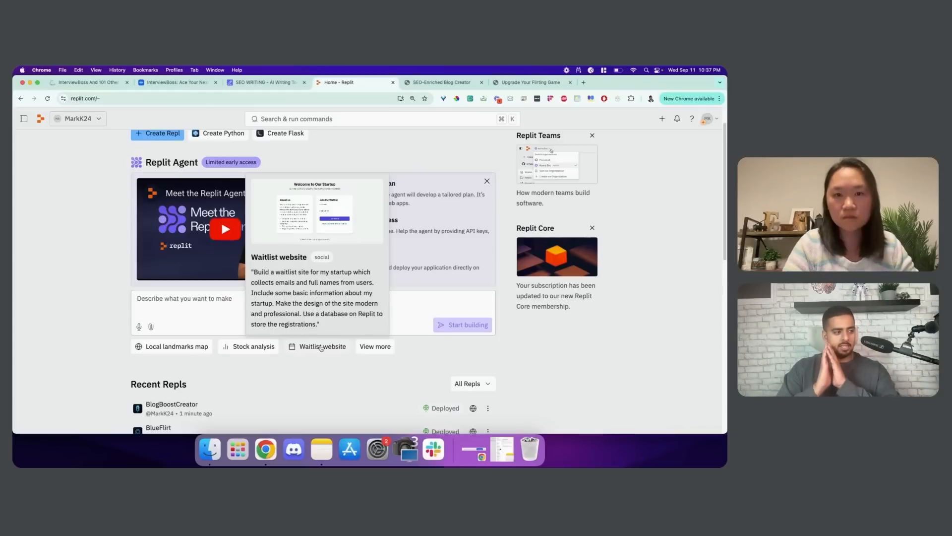
pyautogui.click(369, 351)
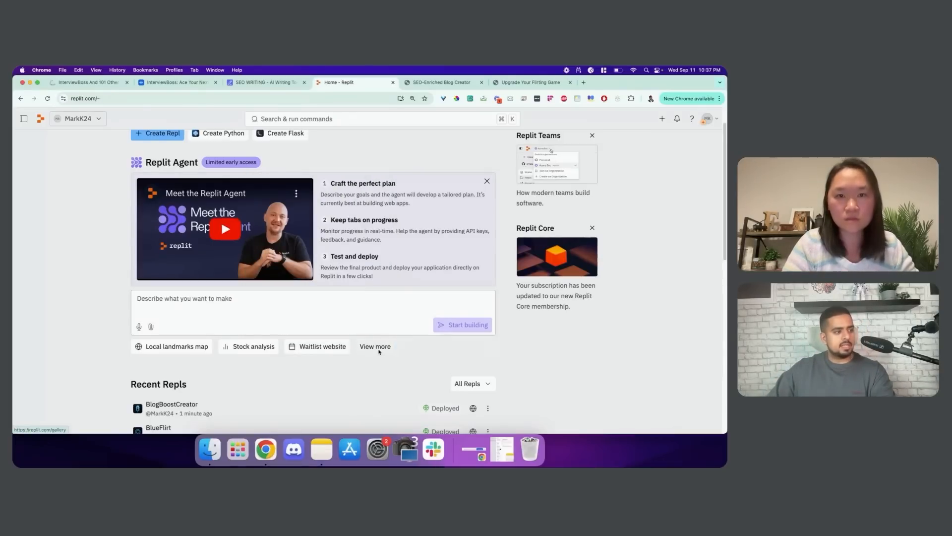
pyautogui.scroll(-3, 383, 348)
pyautogui.scroll(-2, 383, 349)
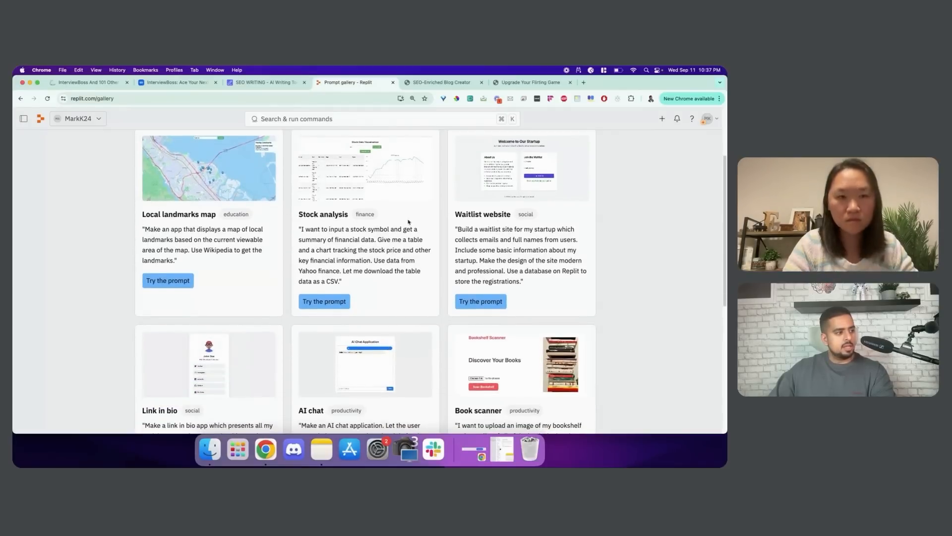
pyautogui.scroll(-4, 447, 228)
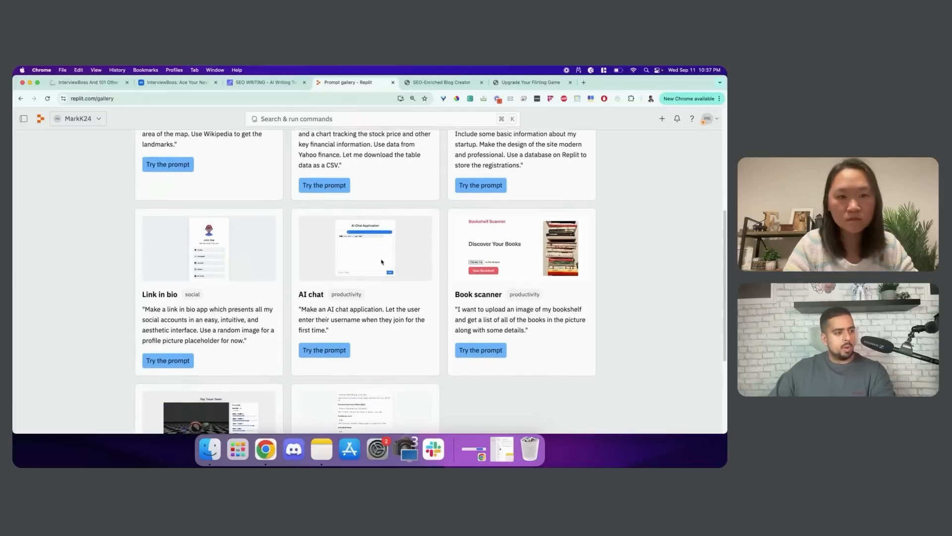
pyautogui.moveTo(299, 289); pyautogui.dragTo(324, 291)
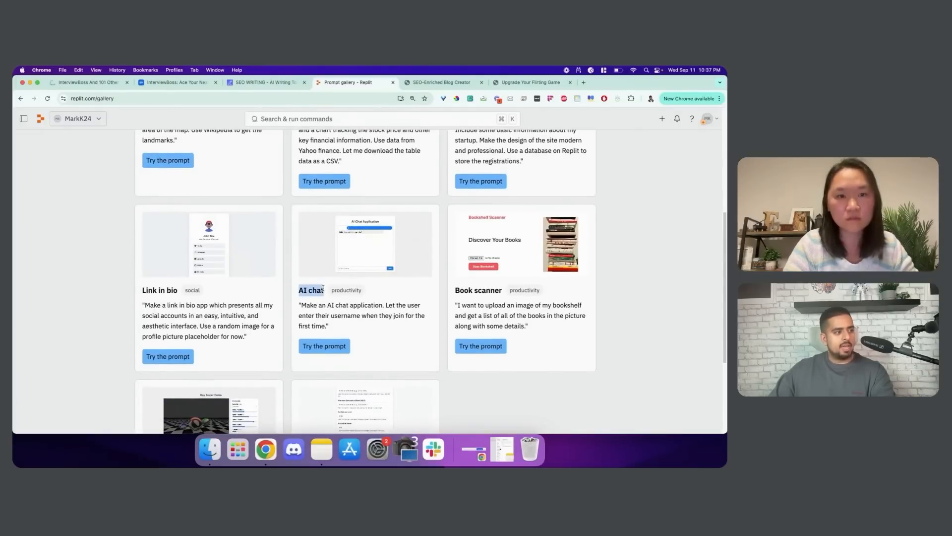
pyautogui.scroll(-3, 323, 291)
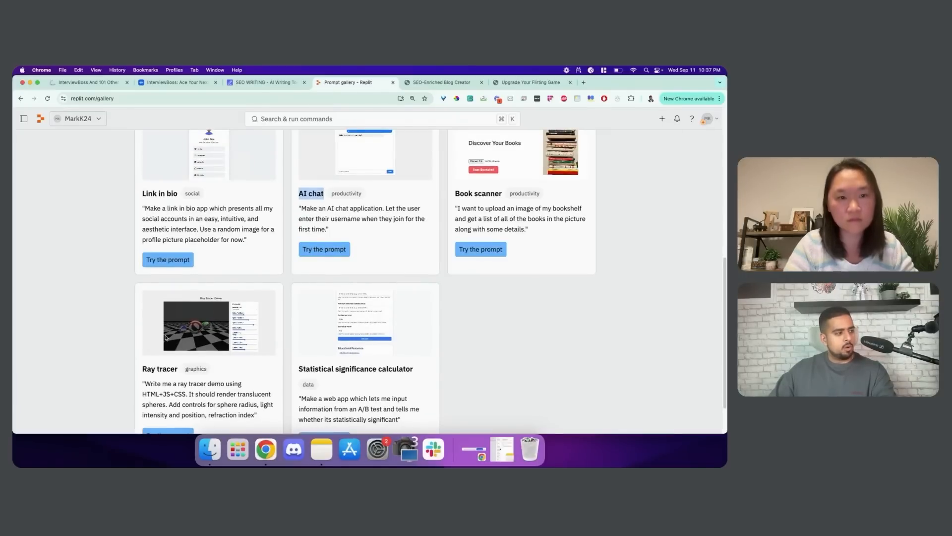
pyautogui.scroll(6, 270, 324)
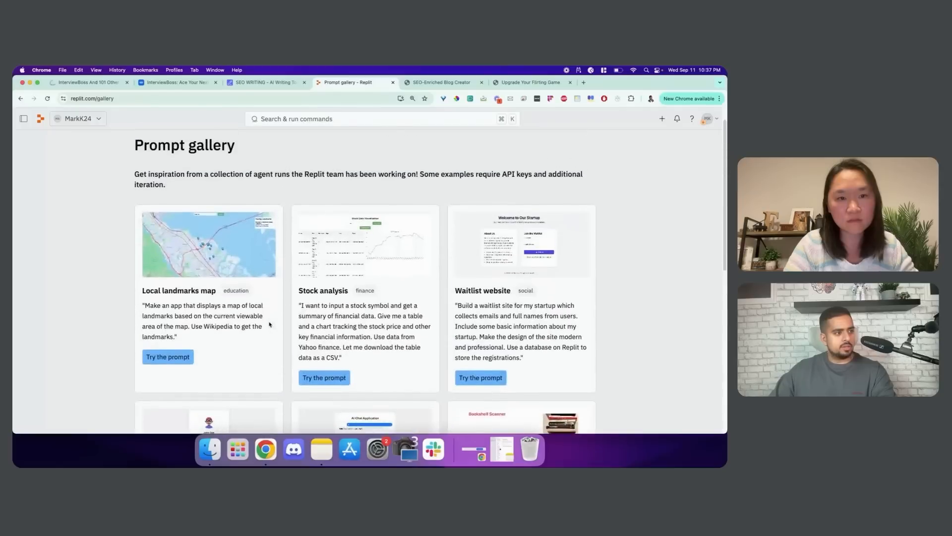
pyautogui.scroll(1, 271, 325)
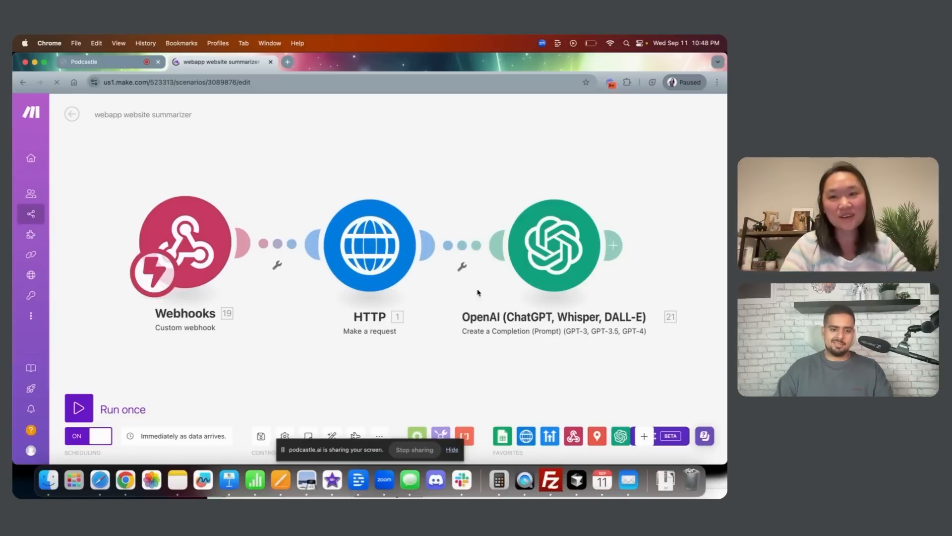
# Inspect the Webhooks, HTTP and OpenAI module settings and browse the Text parser modules
pyautogui.click(190, 235)
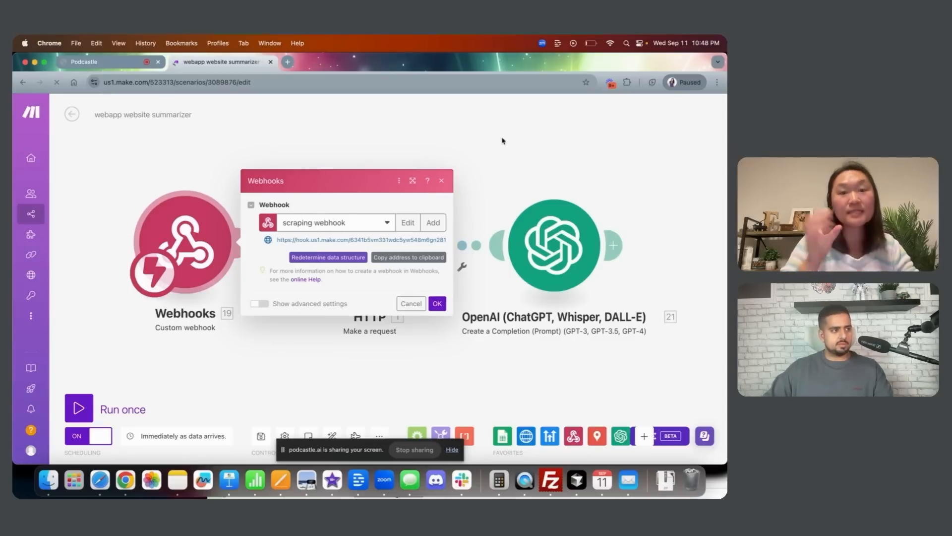
pyautogui.click(520, 134)
pyautogui.click(372, 242)
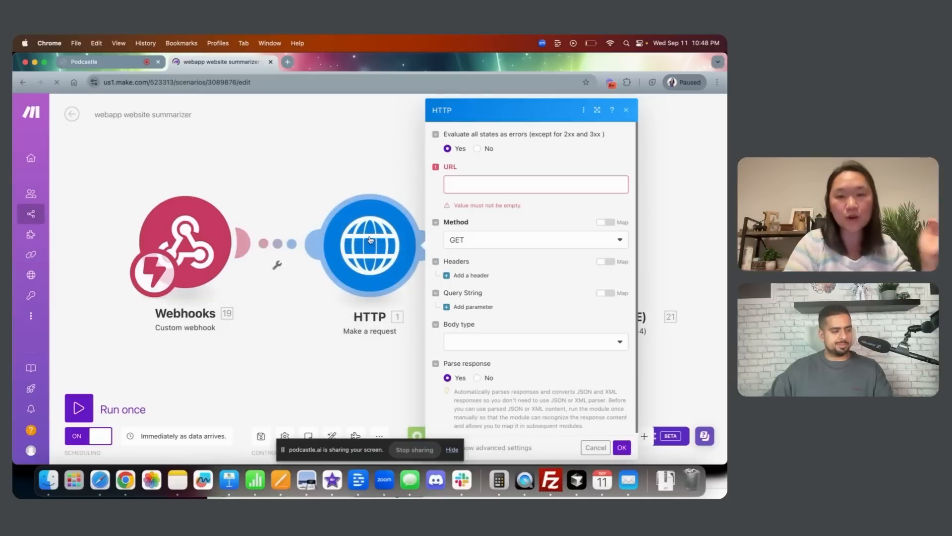
pyautogui.click(471, 184)
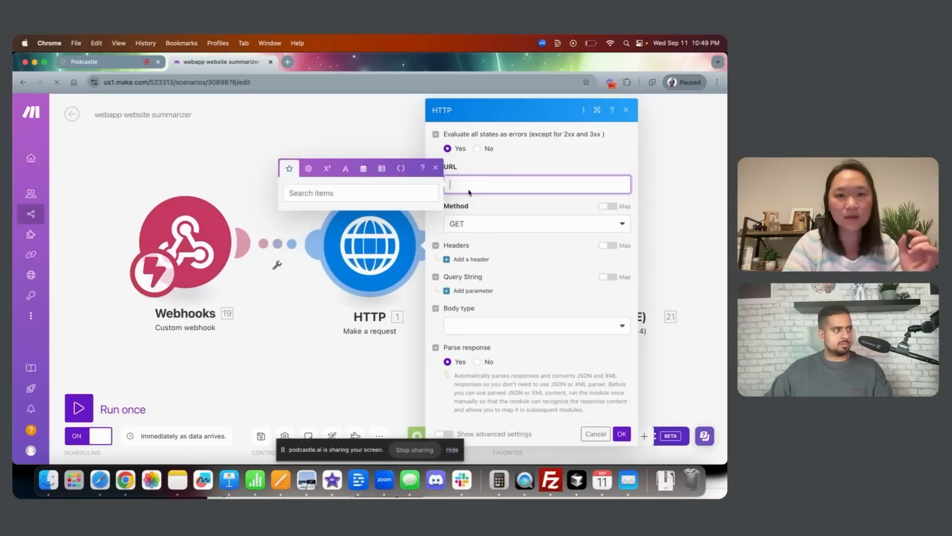
pyautogui.click(307, 382)
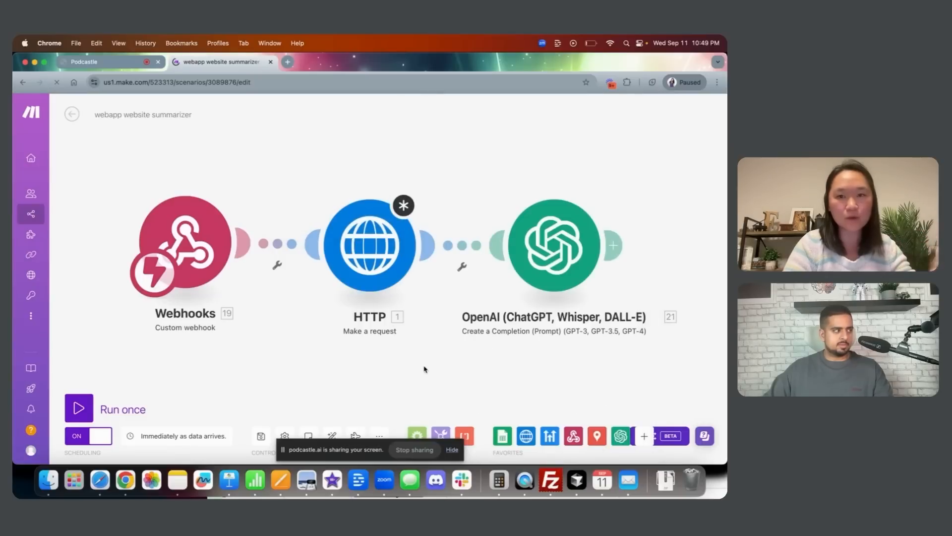
pyautogui.moveTo(423, 367)
pyautogui.mouseDown()
pyautogui.moveTo(386, 366)
pyautogui.moveTo(409, 342)
pyautogui.moveTo(420, 351)
pyautogui.mouseUp()
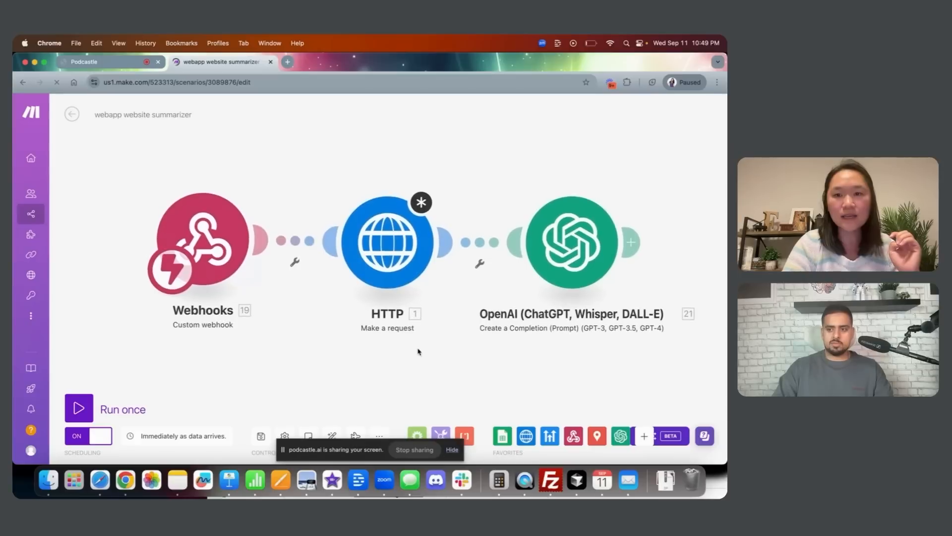
pyautogui.click(533, 249)
pyautogui.scroll(-2, 437, 262)
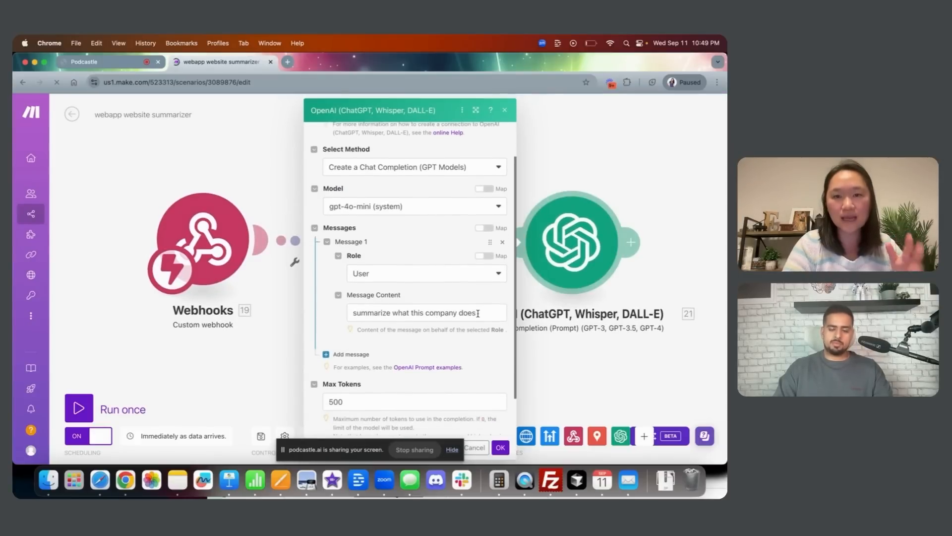
pyautogui.click(555, 350)
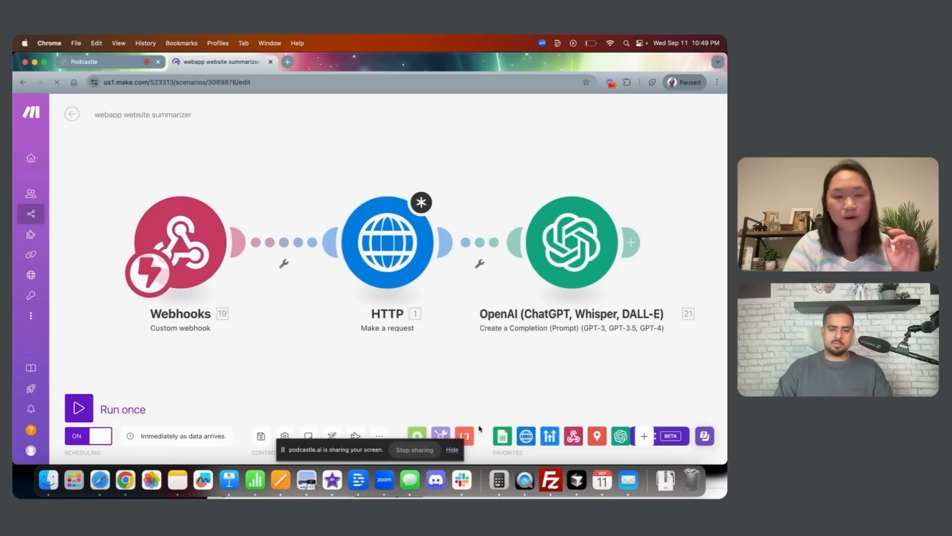
pyautogui.click(465, 435)
pyautogui.scroll(-5, 496, 367)
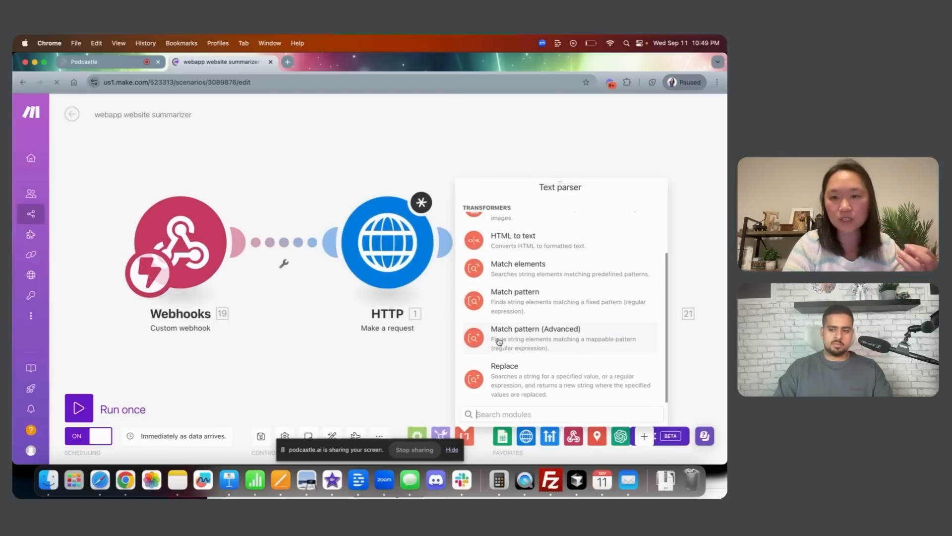
pyautogui.click(376, 373)
# Drag the HTTP, OpenAI and Webhooks modules closer together and recheck the OpenAI prompt
pyautogui.moveTo(401, 229); pyautogui.dragTo(374, 233)
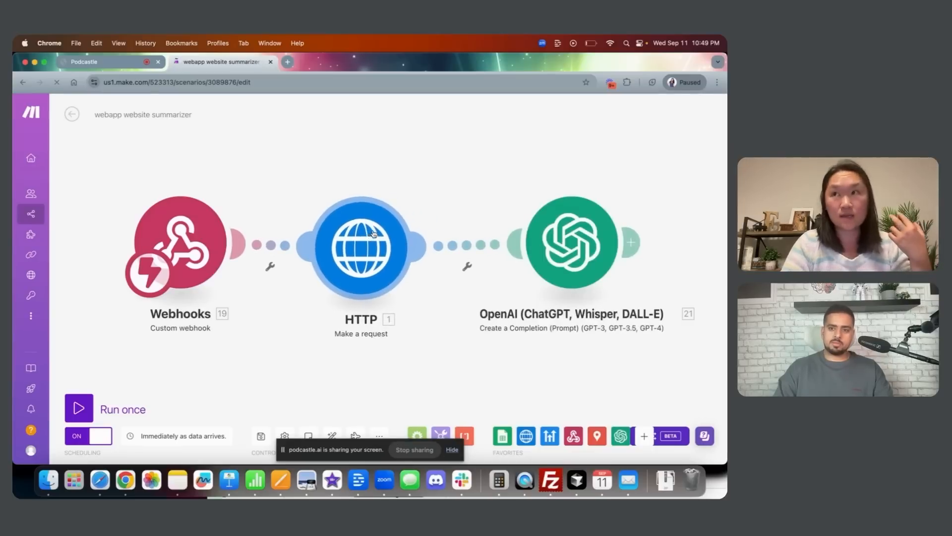
pyautogui.moveTo(580, 239); pyautogui.dragTo(547, 239)
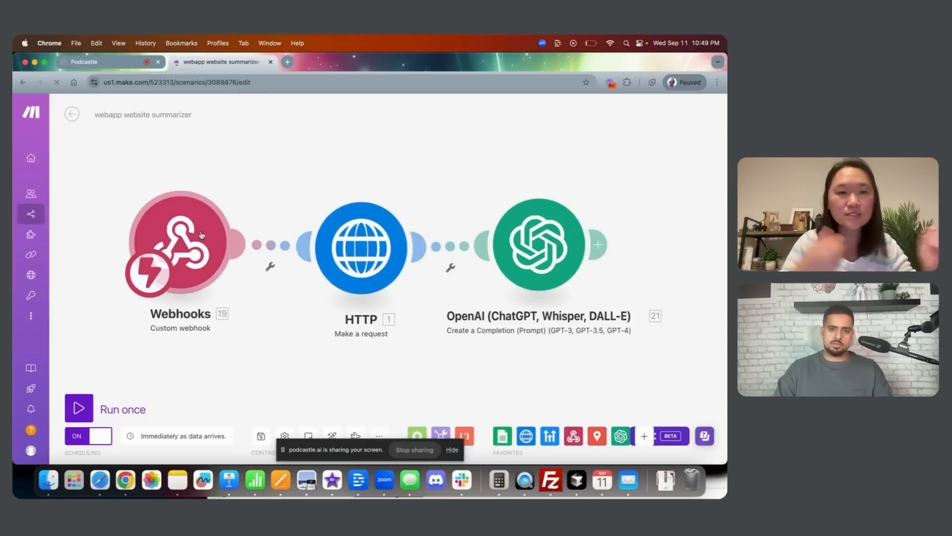
pyautogui.moveTo(190, 237); pyautogui.dragTo(180, 244)
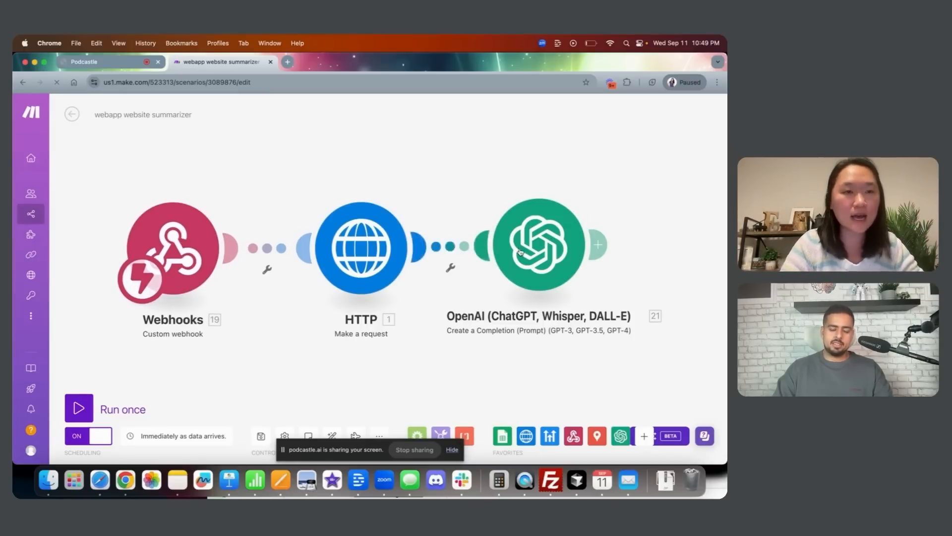
pyautogui.click(538, 245)
pyautogui.scroll(-3, 336, 270)
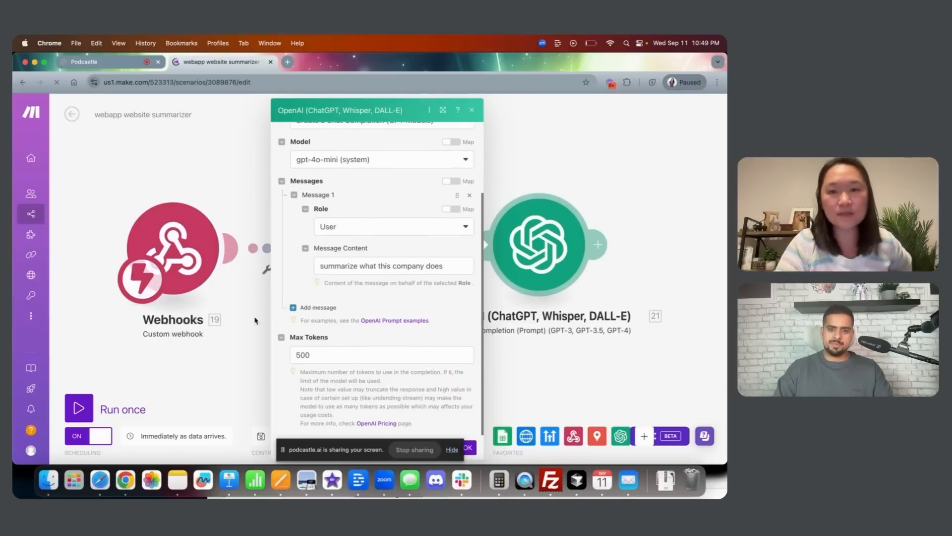
pyautogui.click(228, 366)
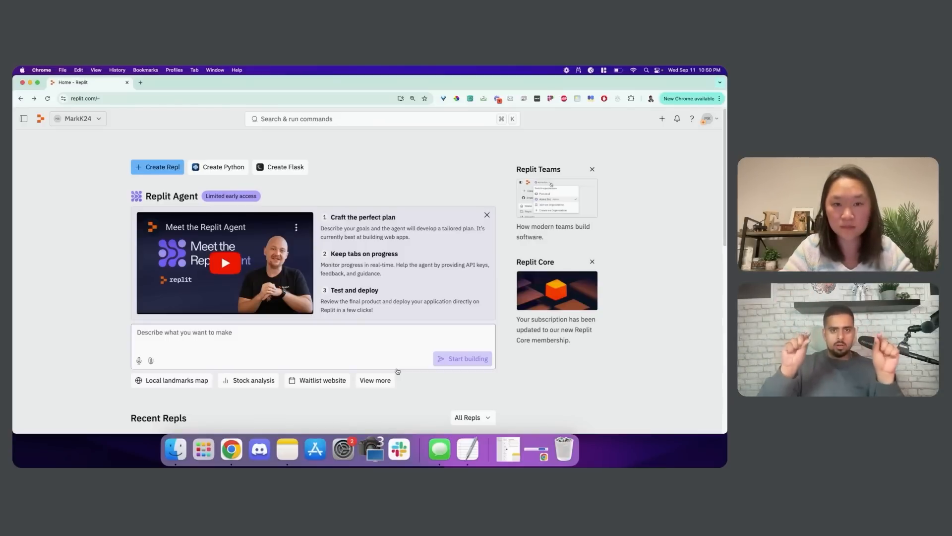
# Open schema.txt from the Desktop in TextEdit with a larger window and font
pyautogui.click(474, 440)
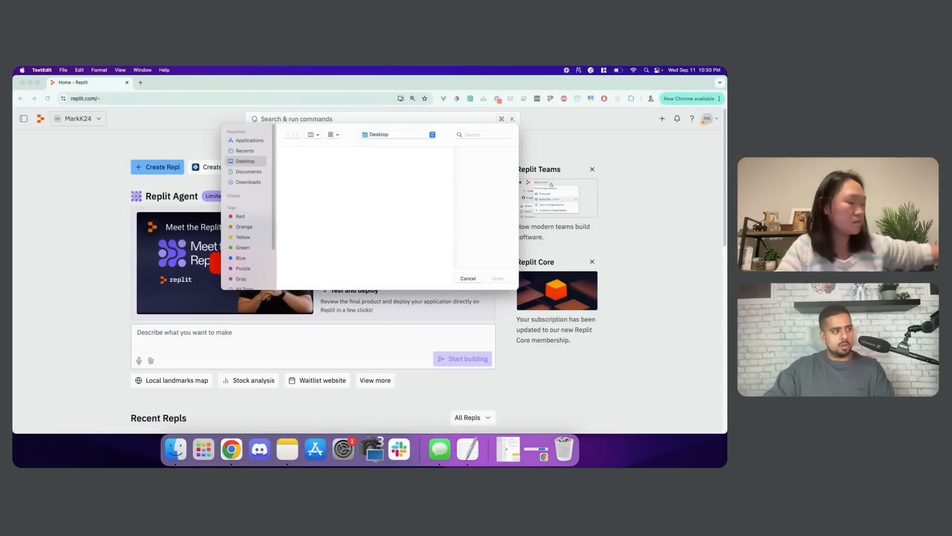
pyautogui.doubleClick(302, 171)
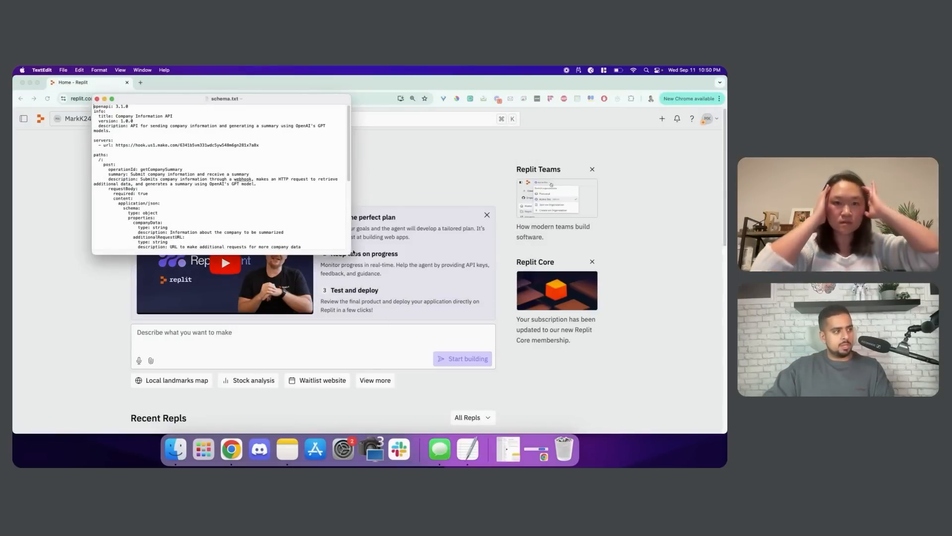
pyautogui.moveTo(350, 255); pyautogui.dragTo(596, 395)
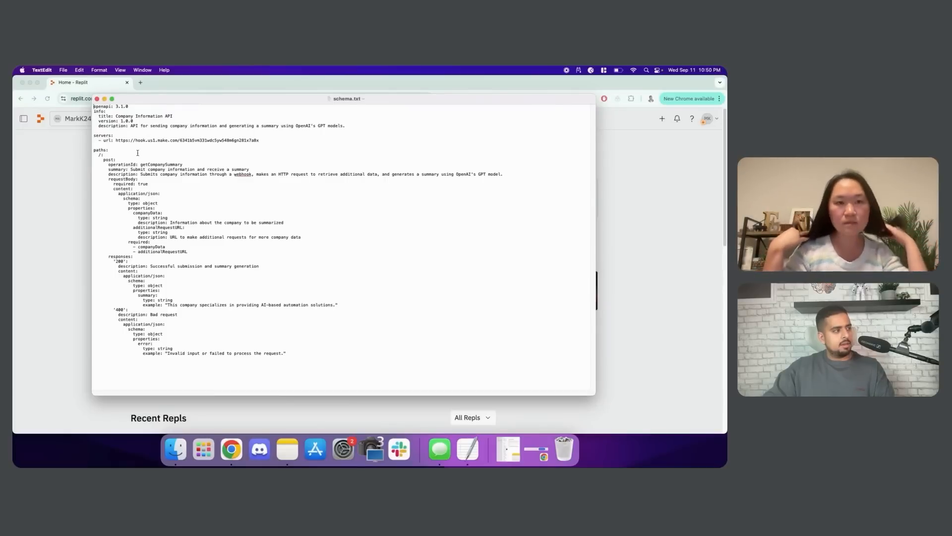
pyautogui.press('super+plus')
pyautogui.press('super+plus')
pyautogui.press('super+plus')
pyautogui.press('super+plus')
pyautogui.press('super+plus')
pyautogui.press('super+plus')
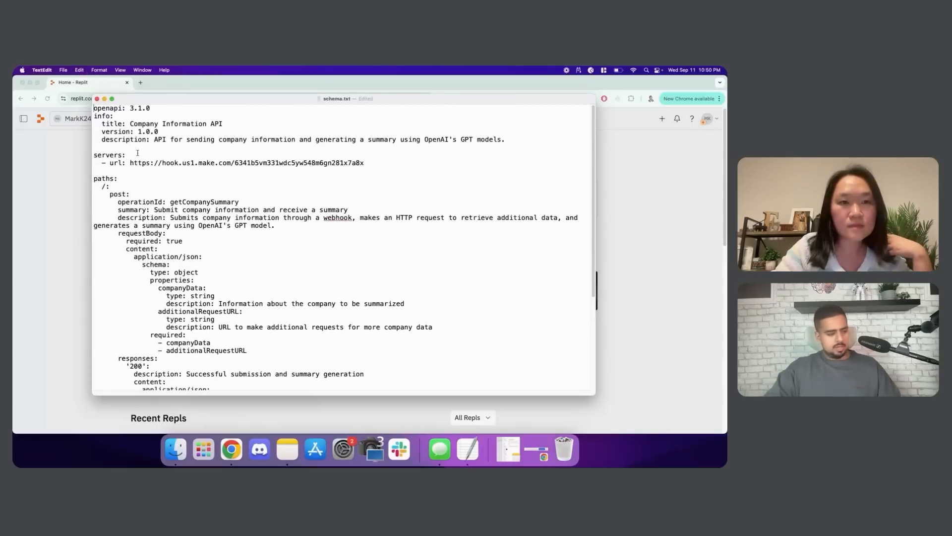
# Read the Company Information API schema and its Make webhook URL, then close it
pyautogui.moveTo(130, 123); pyautogui.dragTo(224, 124)
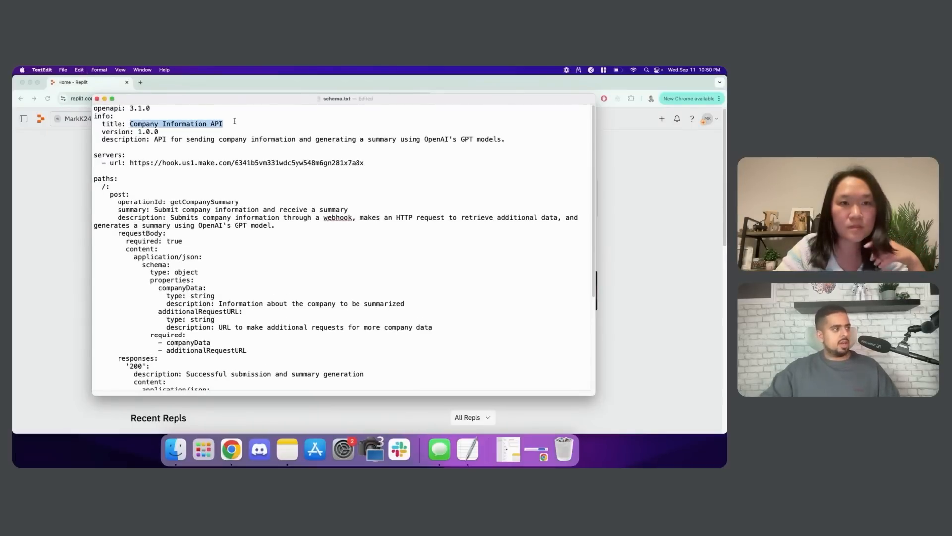
pyautogui.moveTo(130, 163); pyautogui.dragTo(398, 163)
pyautogui.scroll(-1, 324, 202)
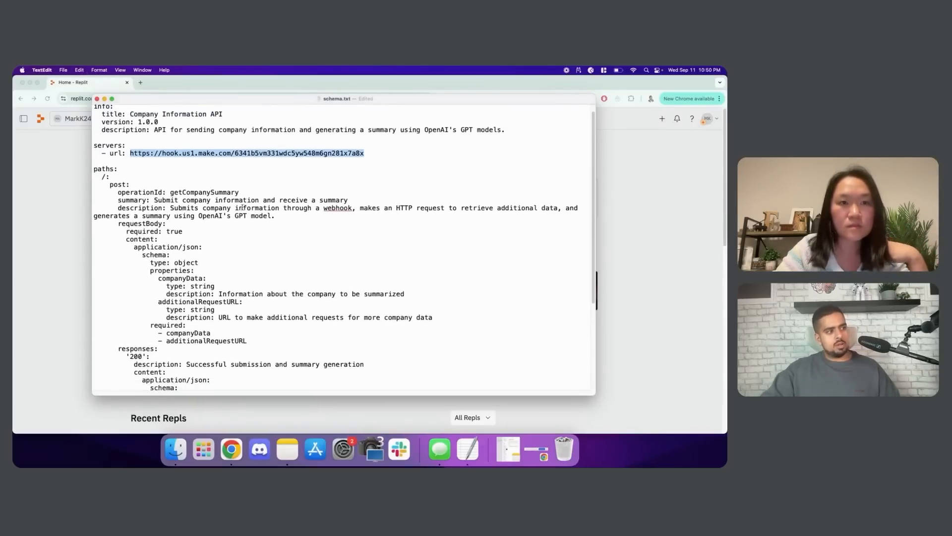
pyautogui.moveTo(171, 193); pyautogui.dragTo(244, 196)
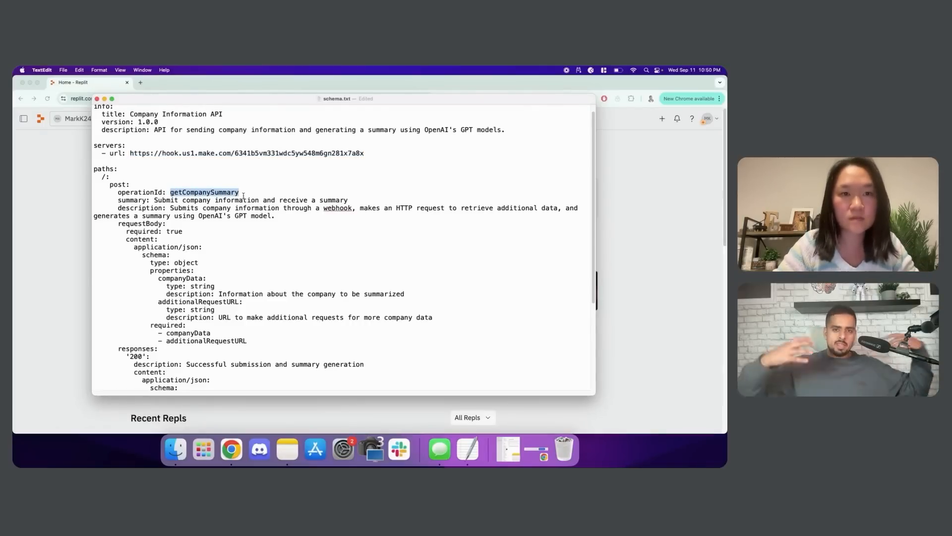
pyautogui.click(260, 262)
pyautogui.scroll(-5, 254, 292)
pyautogui.scroll(-5, 253, 296)
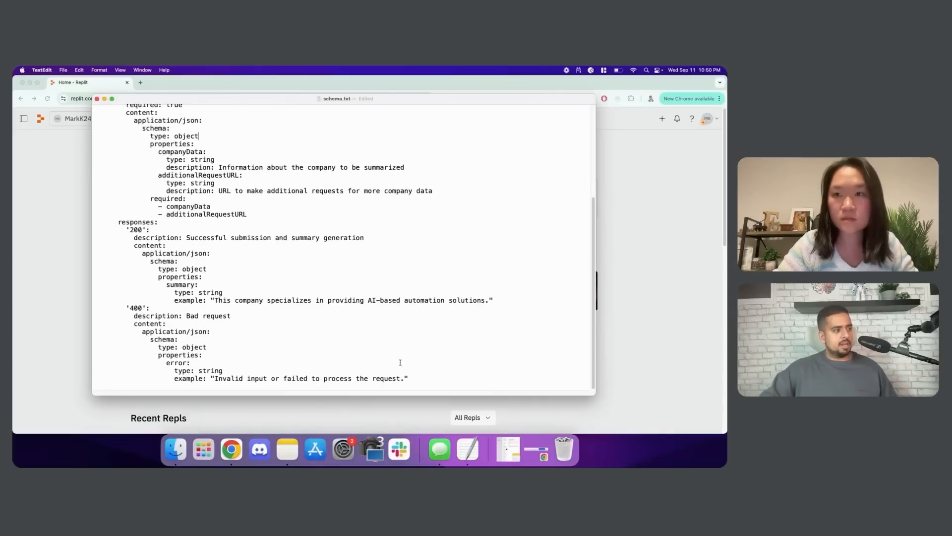
pyautogui.scroll(8, 396, 362)
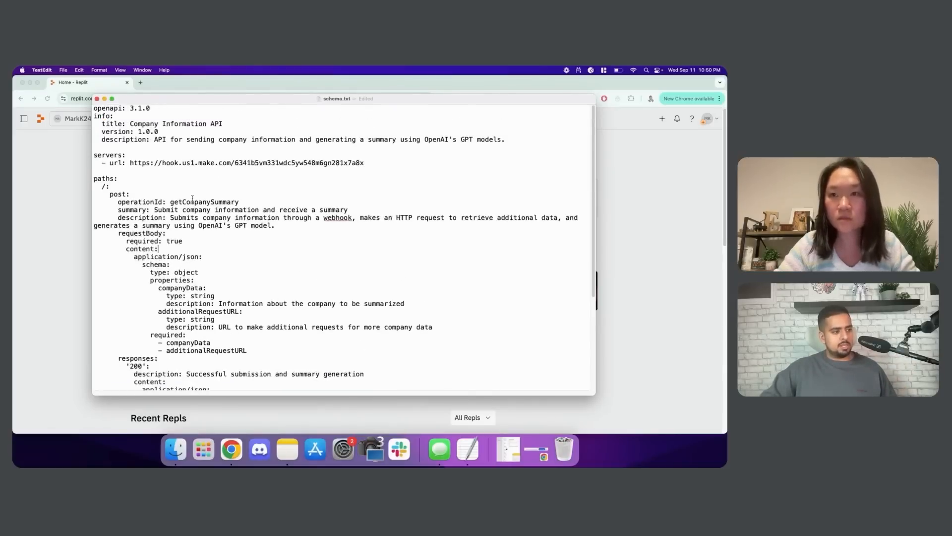
pyautogui.click(97, 99)
pyautogui.click(279, 352)
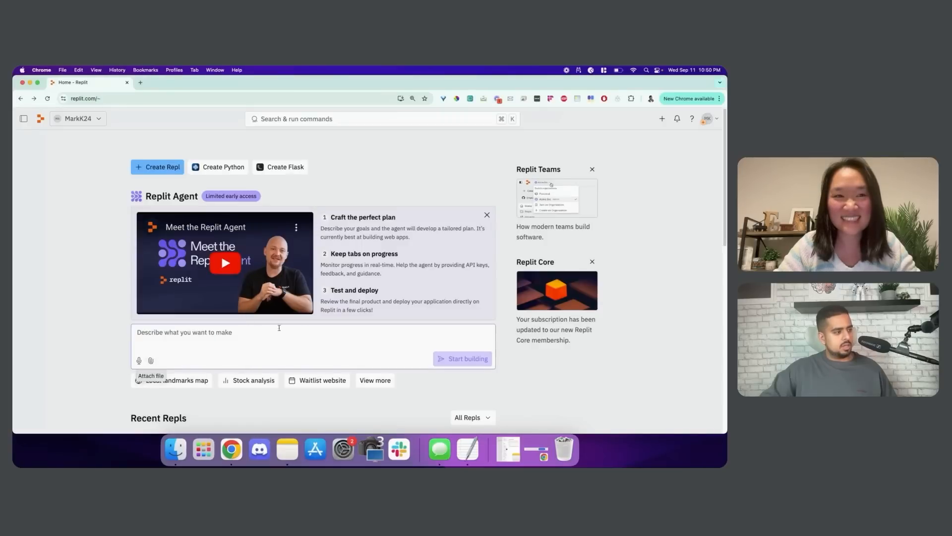
# Attach schema.txt and ask the Agent for a page that sends an entered URL to Make
pyautogui.click(150, 360)
pyautogui.click(164, 220)
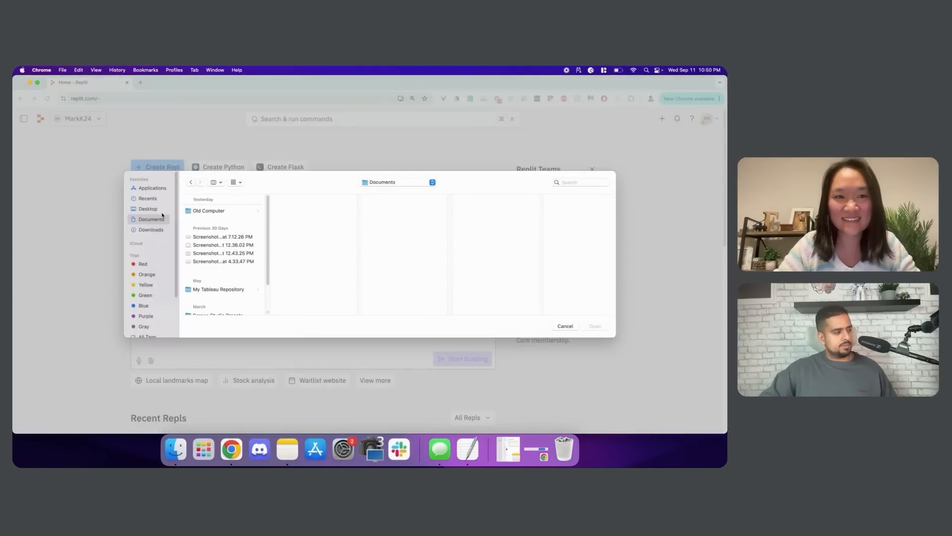
pyautogui.click(162, 212)
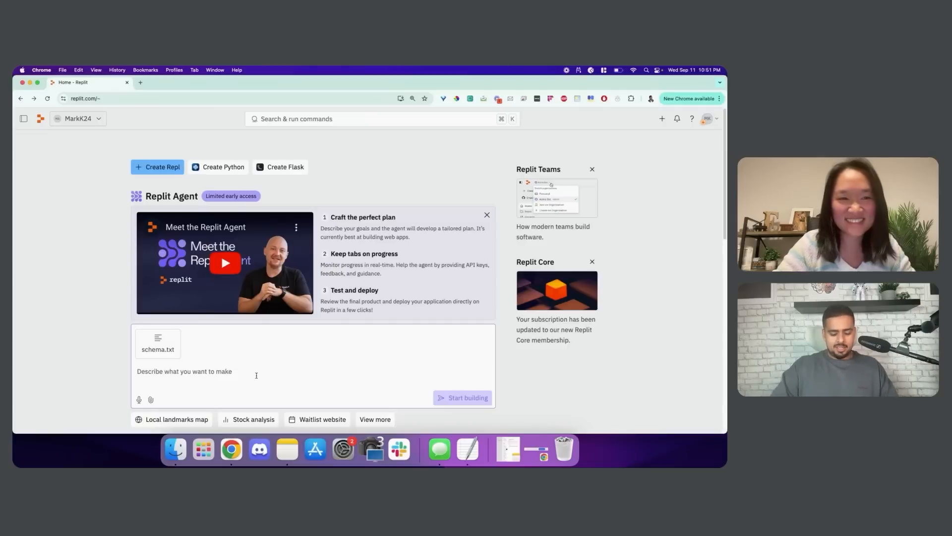
pyautogui.write('Creat')
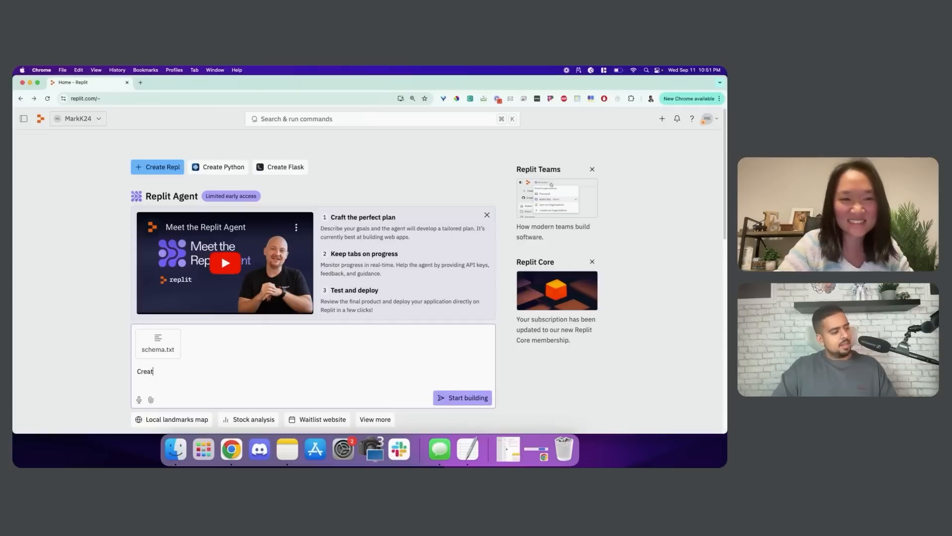
pyautogui.write('e a simple web ')
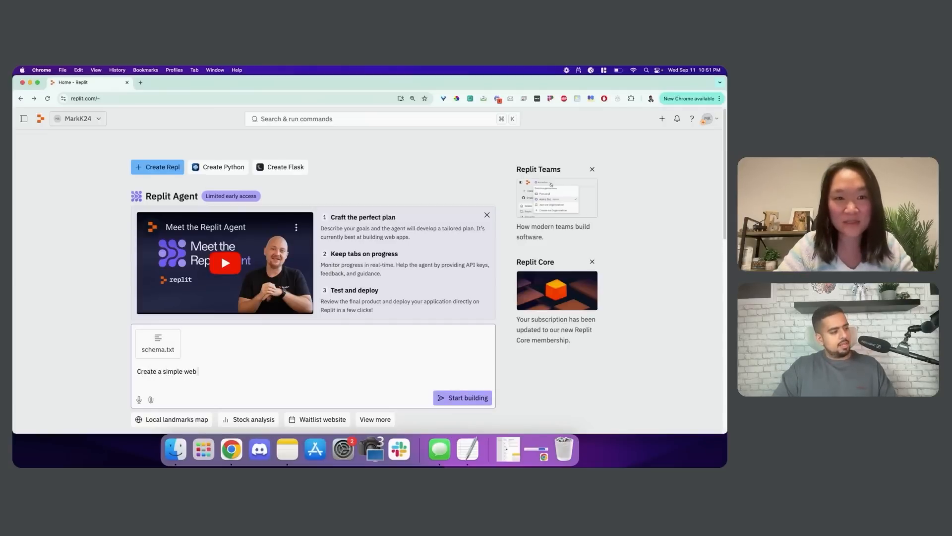
pyautogui.write('page that allows me t')
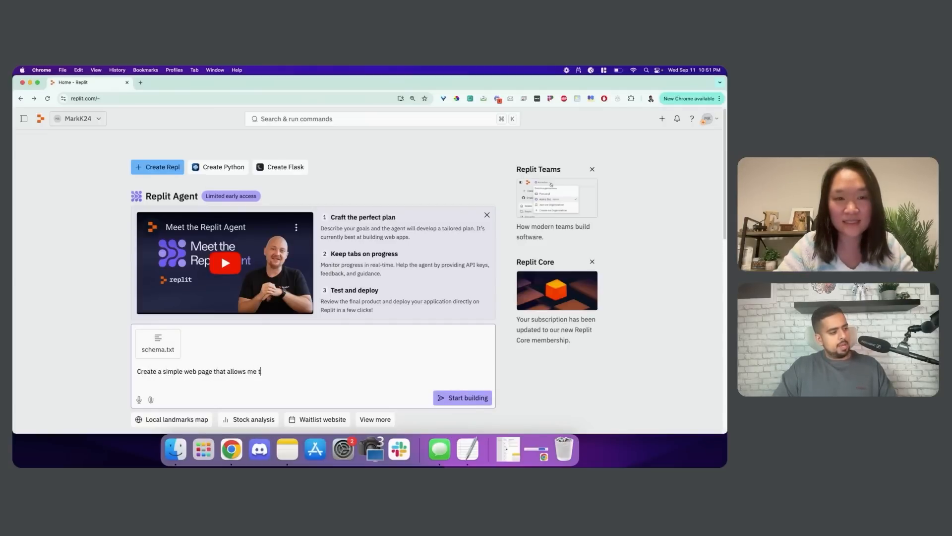
pyautogui.write('o enter a URL and then')
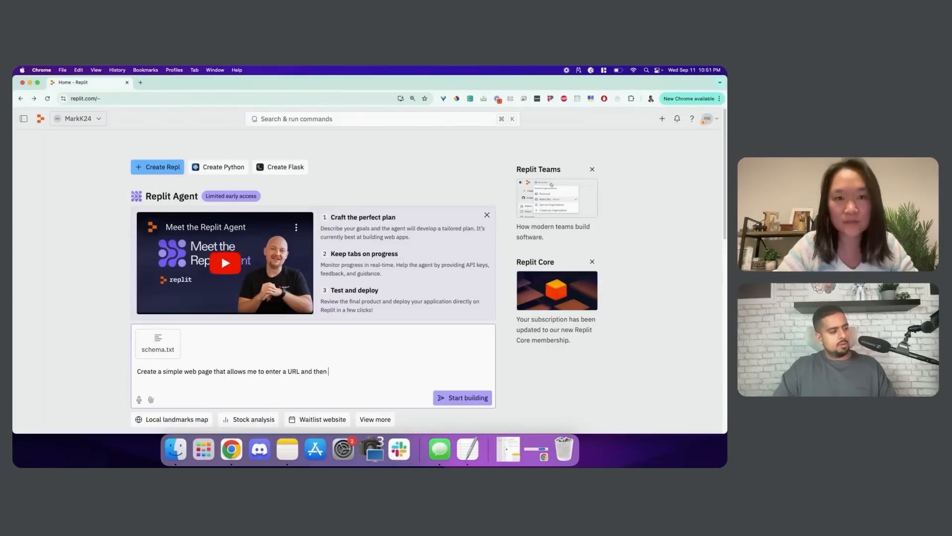
pyautogui.write(' send that URL')
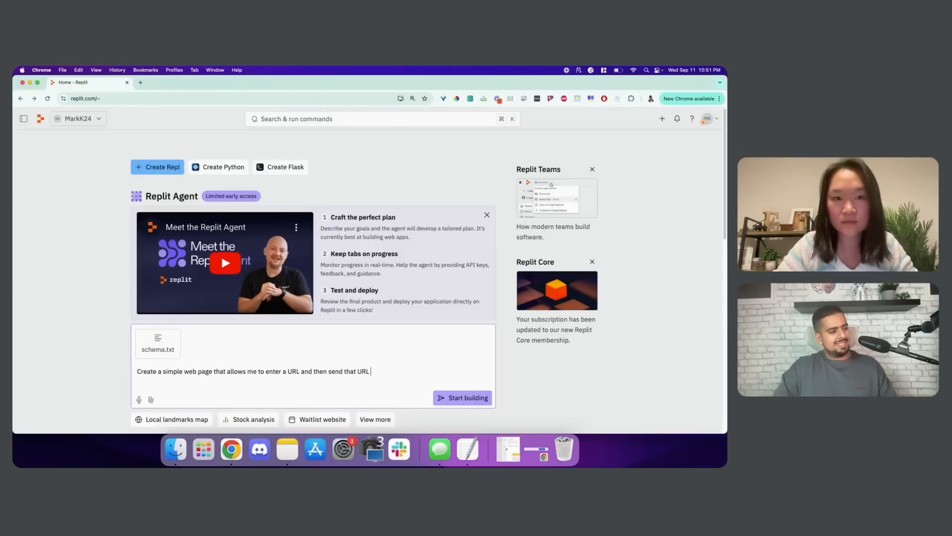
pyautogui.write(' to make using the')
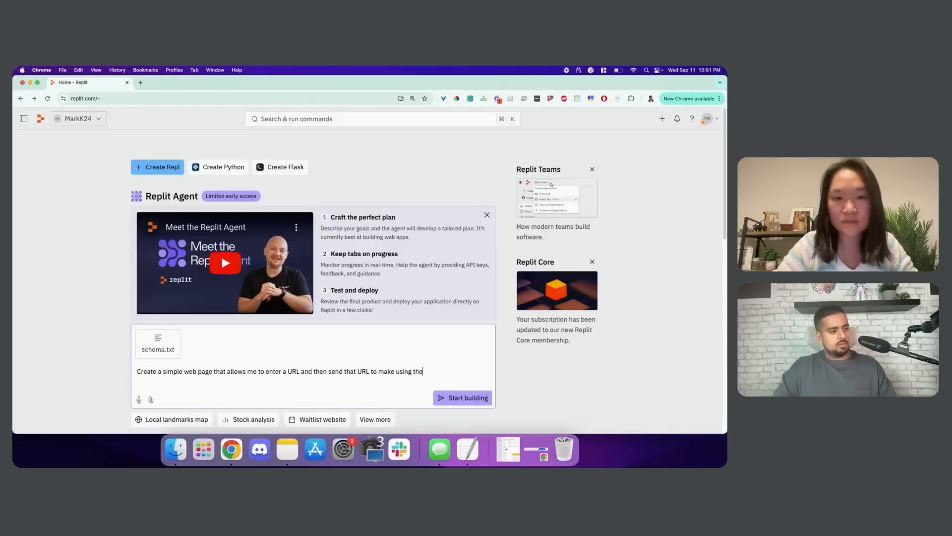
pyautogui.write(' webhook in ')
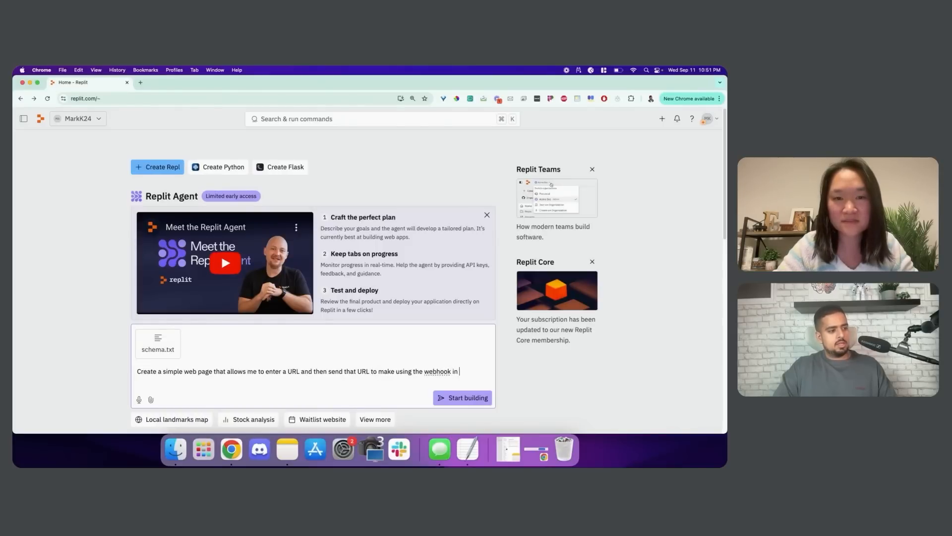
pyautogui.write('the schema attache')
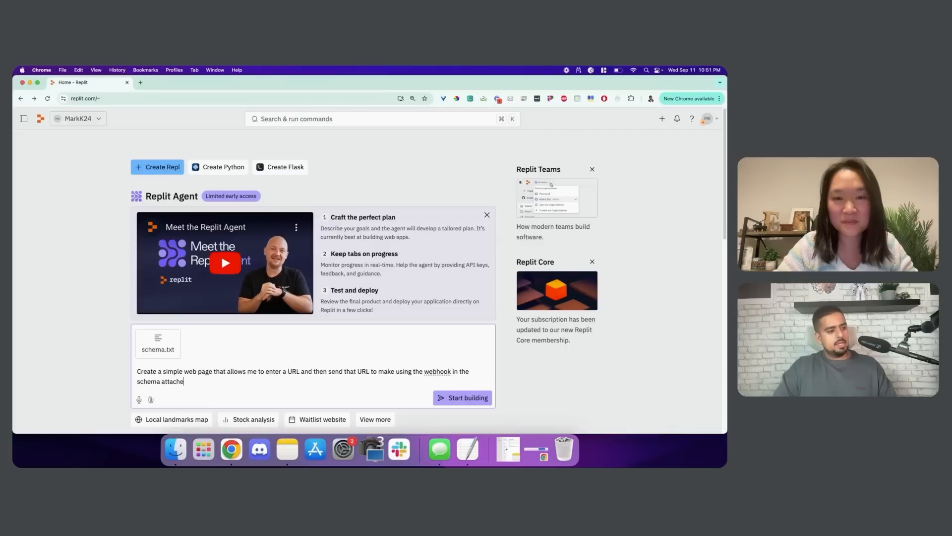
pyautogui.write('d and then displ')
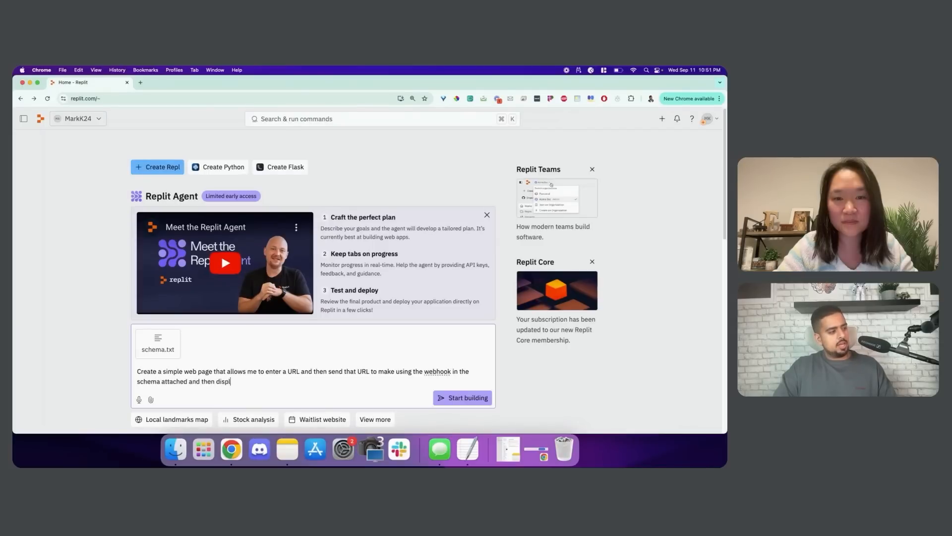
pyautogui.write('ay the response ')
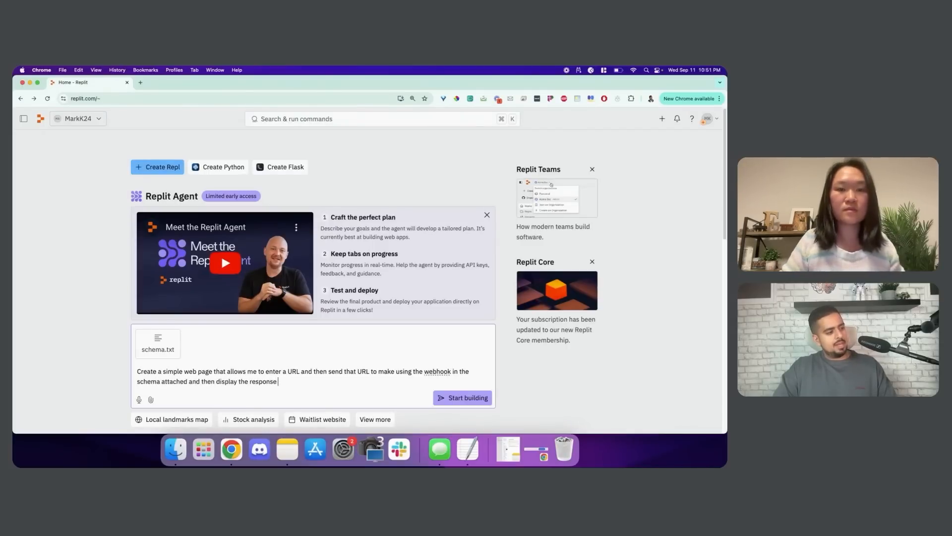
pyautogui.write('from the')
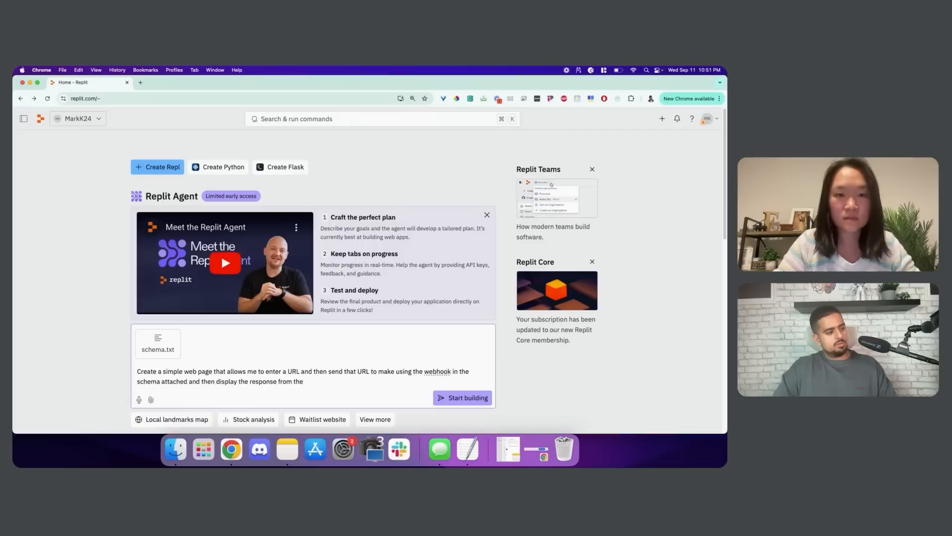
pyautogui.write(' Make automation')
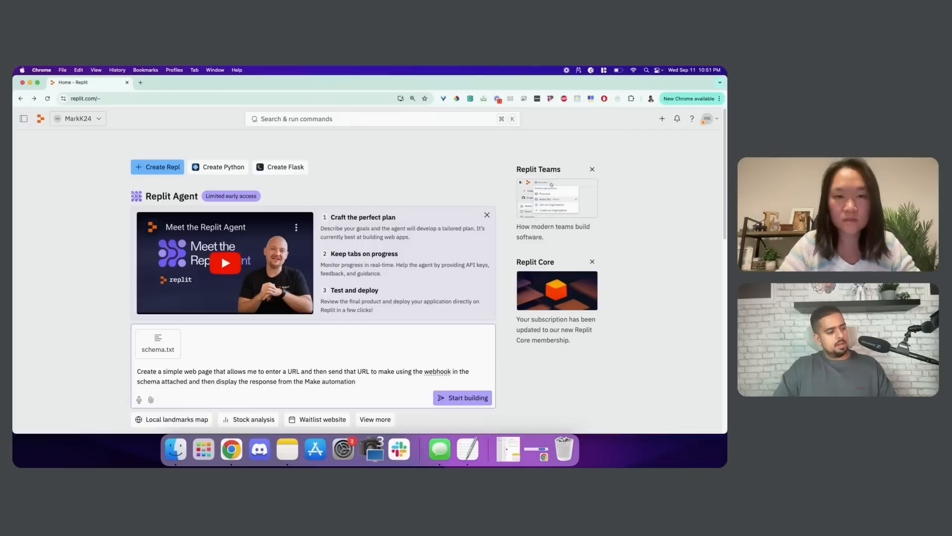
pyautogui.write(' on the page after ')
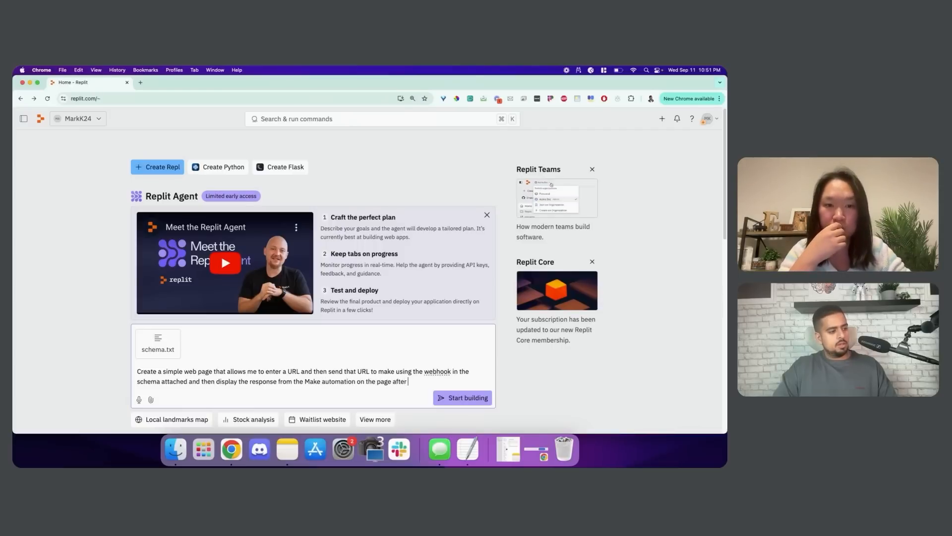
pyautogui.write('clicking a button c')
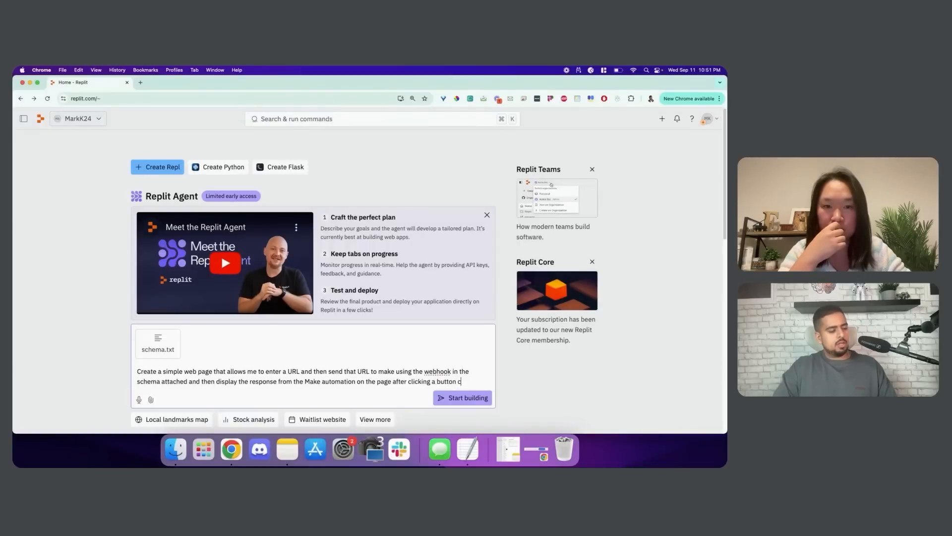
pyautogui.write("alled 'Scrape Me")
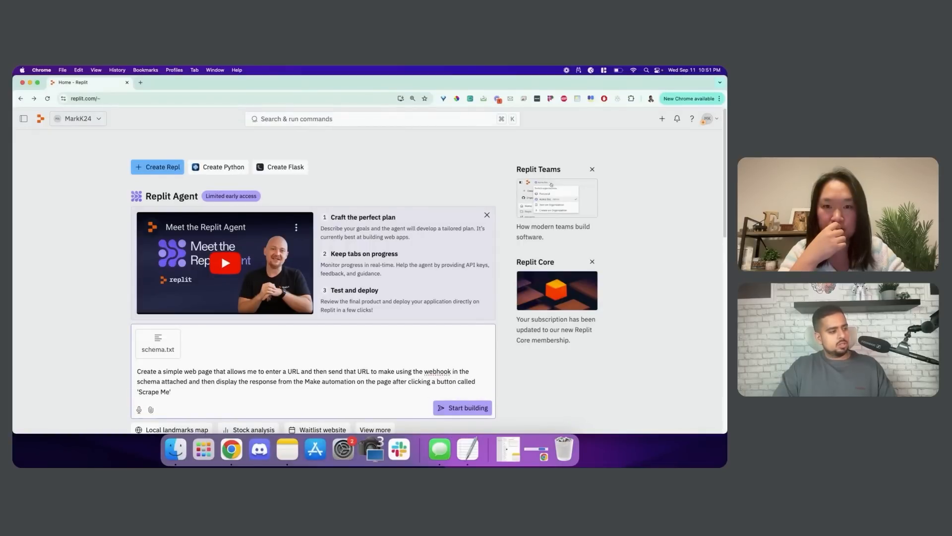
pyautogui.click(461, 408)
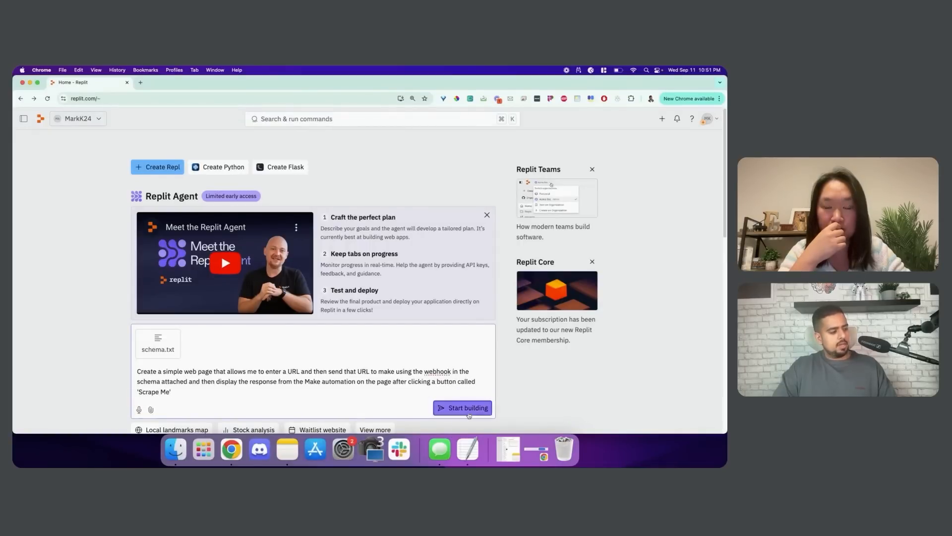
# Accept the early-access notice and approve the Agent's Flask plan for URLScraperWeb
pyautogui.click(451, 247)
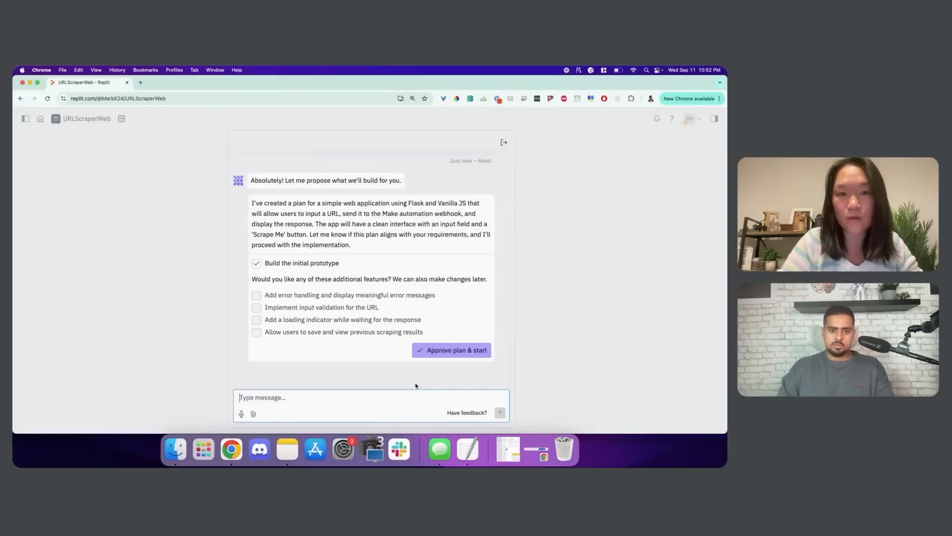
pyautogui.click(442, 353)
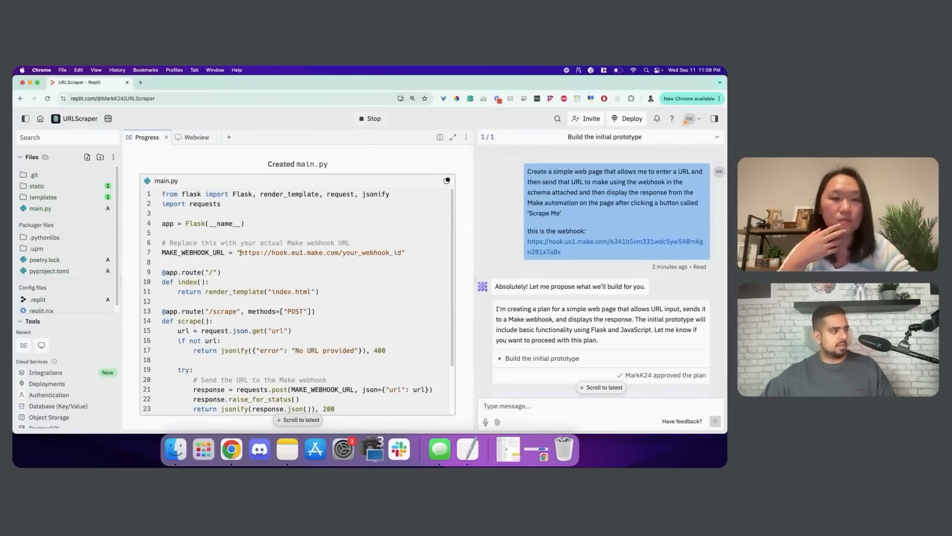
# Select the placeholder webhook URL in main.py and open the project's Secrets pane
pyautogui.moveTo(240, 253); pyautogui.dragTo(403, 253)
pyautogui.click(404, 253)
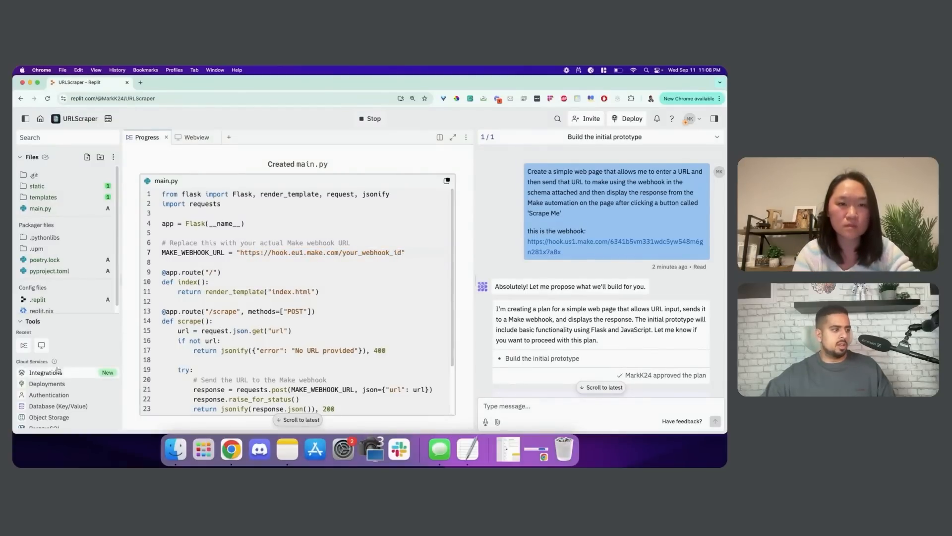
pyautogui.scroll(-5, 69, 358)
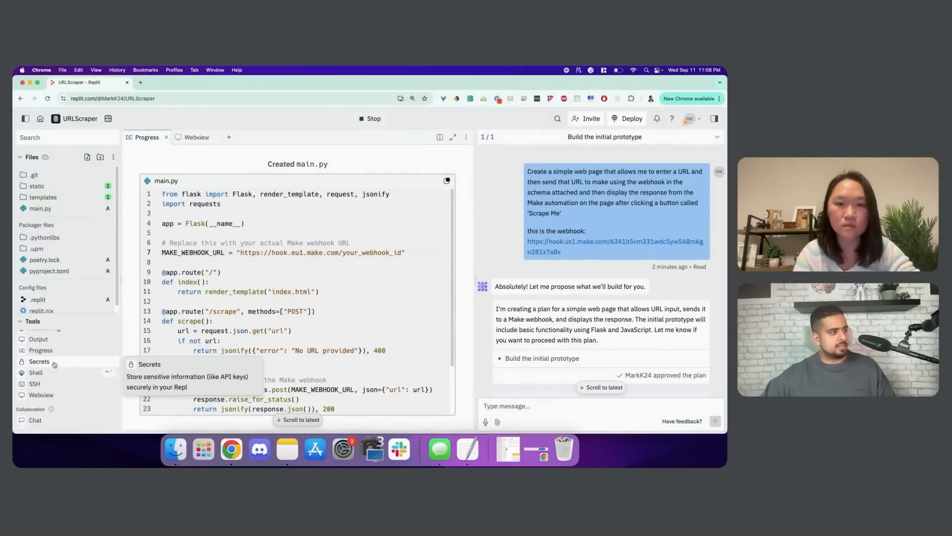
pyautogui.click(69, 358)
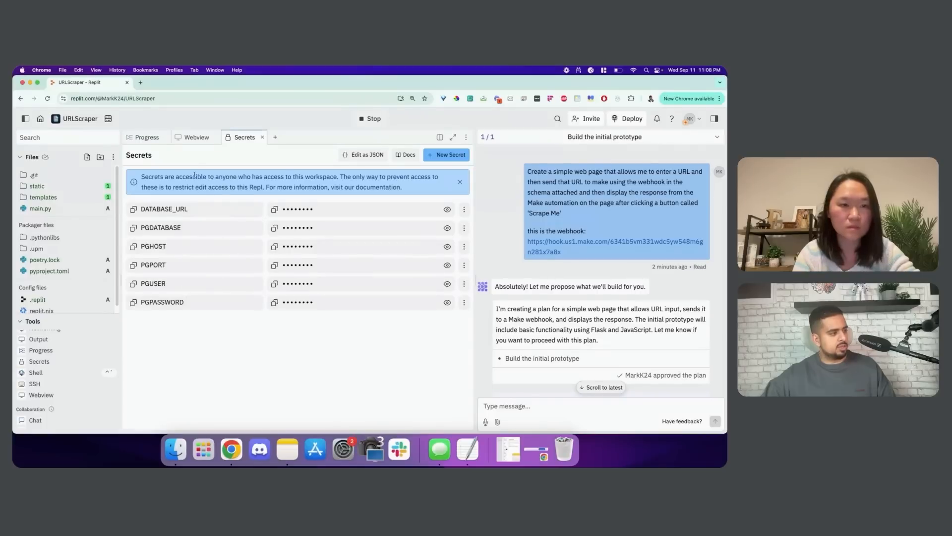
pyautogui.click(193, 139)
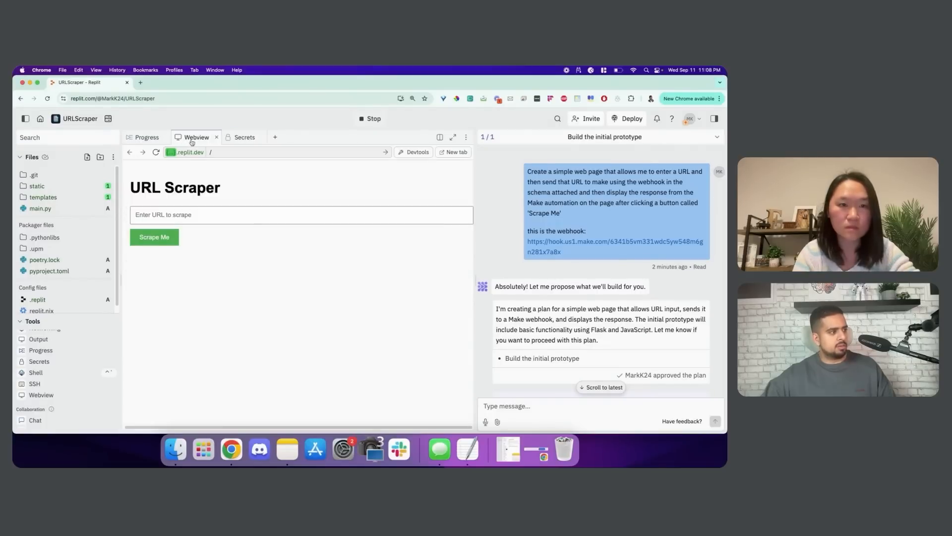
pyautogui.click(187, 210)
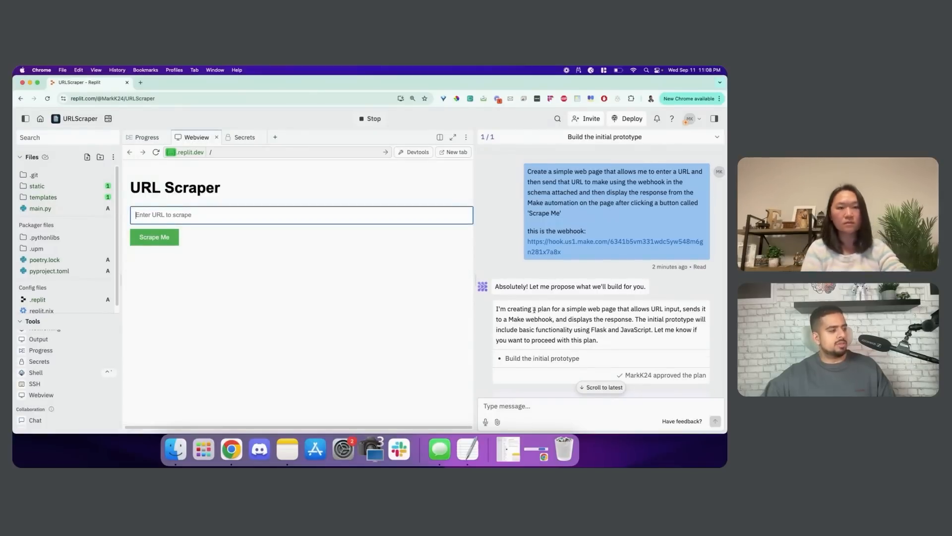
pyautogui.scroll(-5, 548, 304)
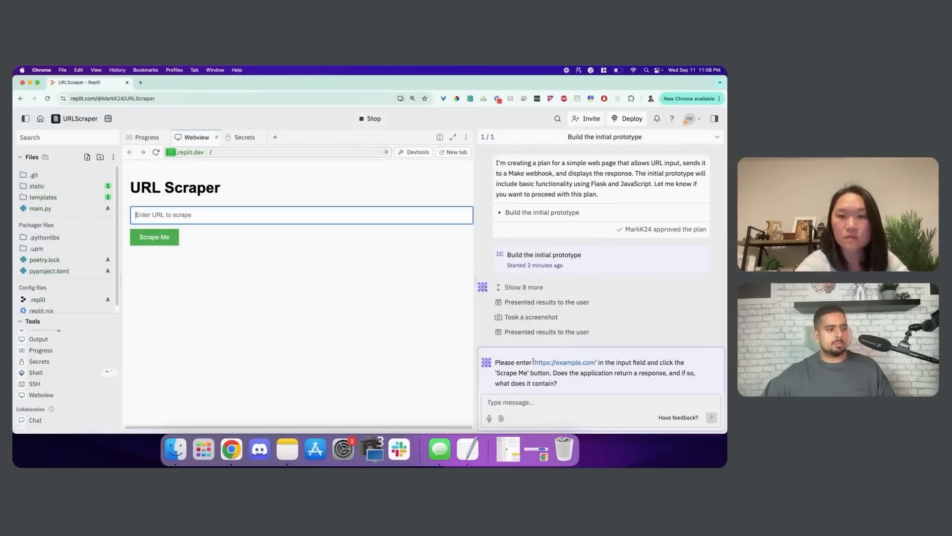
pyautogui.moveTo(534, 361); pyautogui.dragTo(595, 363)
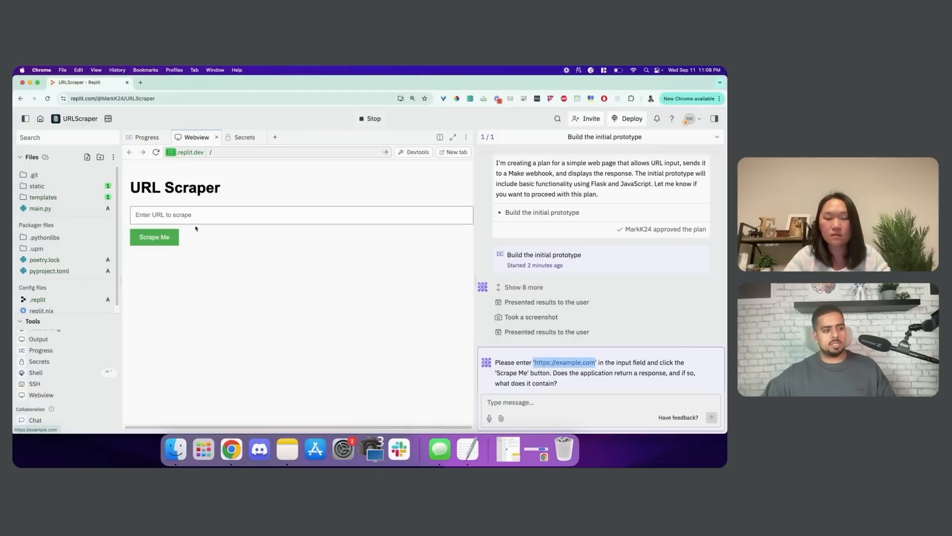
pyautogui.moveTo(196, 228); pyautogui.dragTo(145, 214)
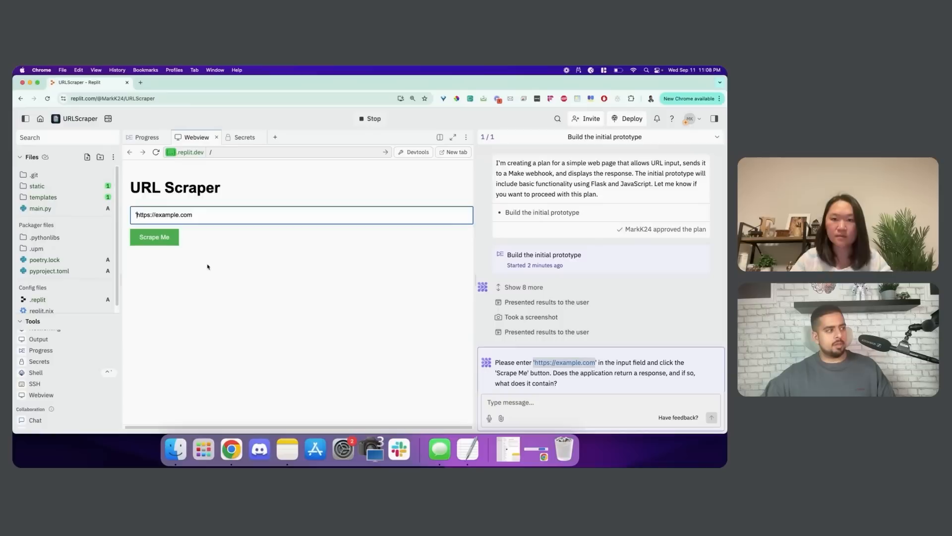
pyautogui.press('BackSpace')
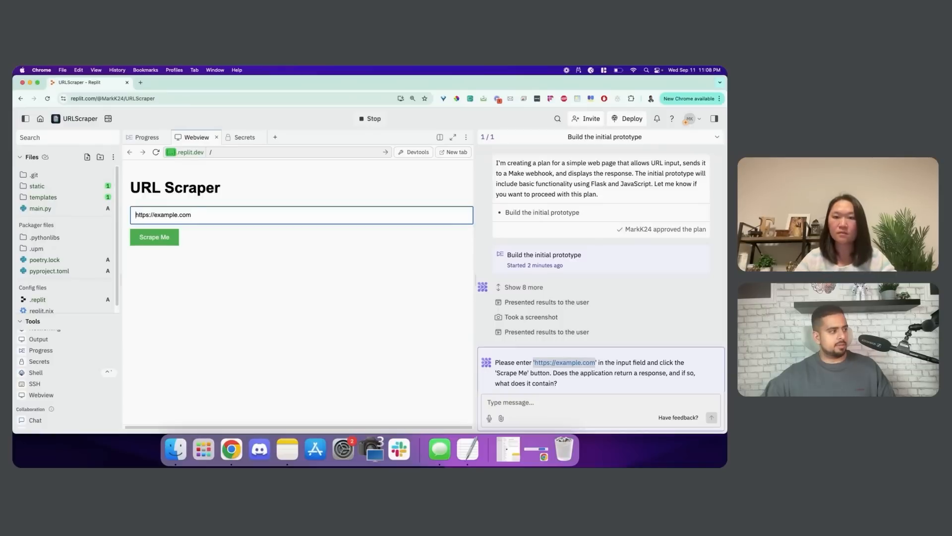
pyautogui.click(154, 238)
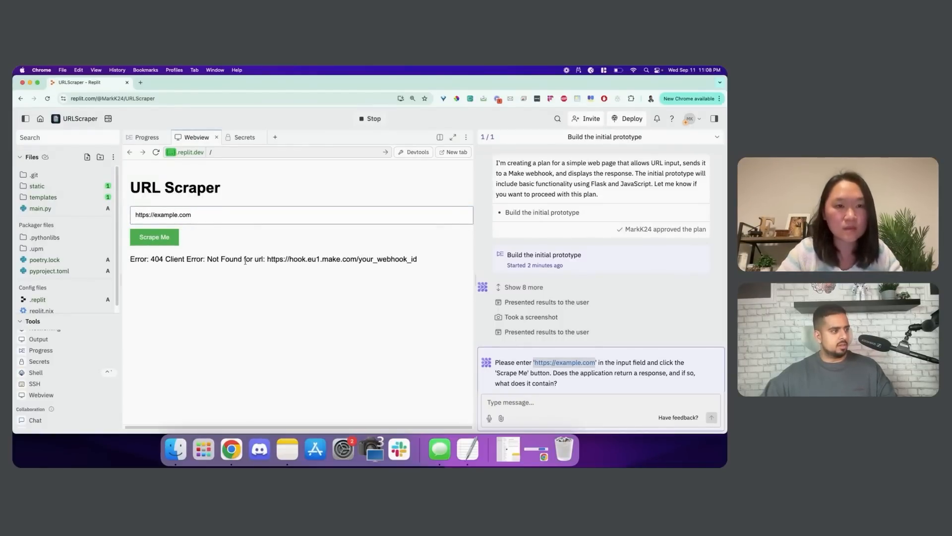
pyautogui.scroll(3, 570, 251)
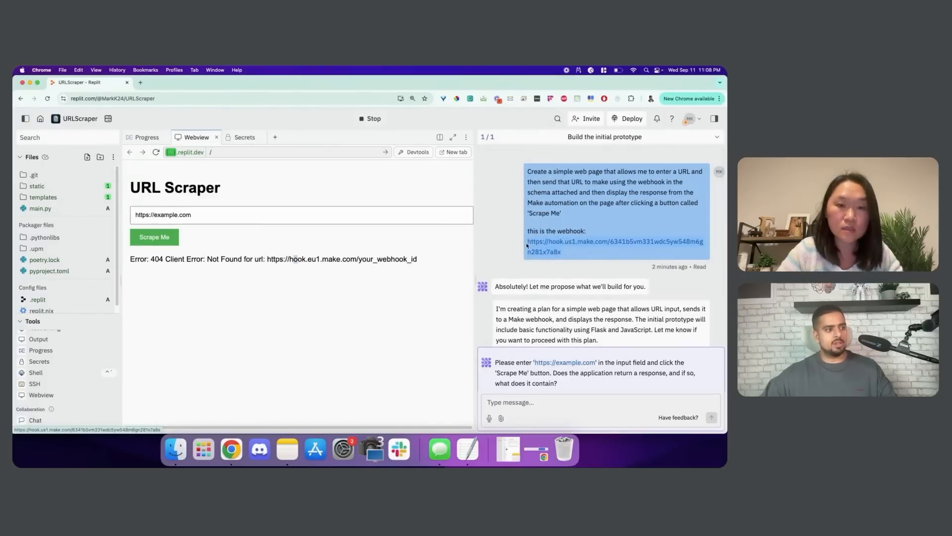
# Send the Agent 'we need to replace the webhook with this:' plus the real webhook URL, then rescrape
pyautogui.click(503, 401)
pyautogui.write('w')
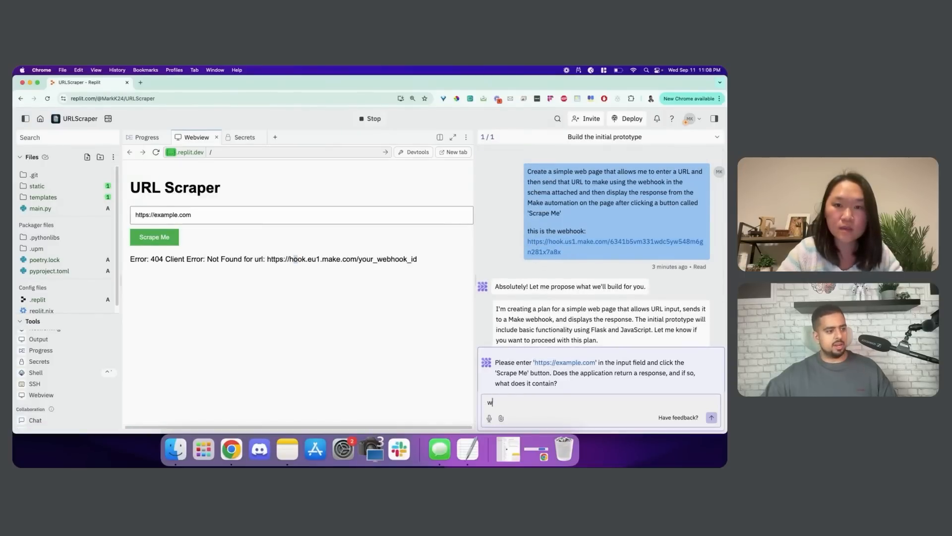
pyautogui.write('e need to replace ')
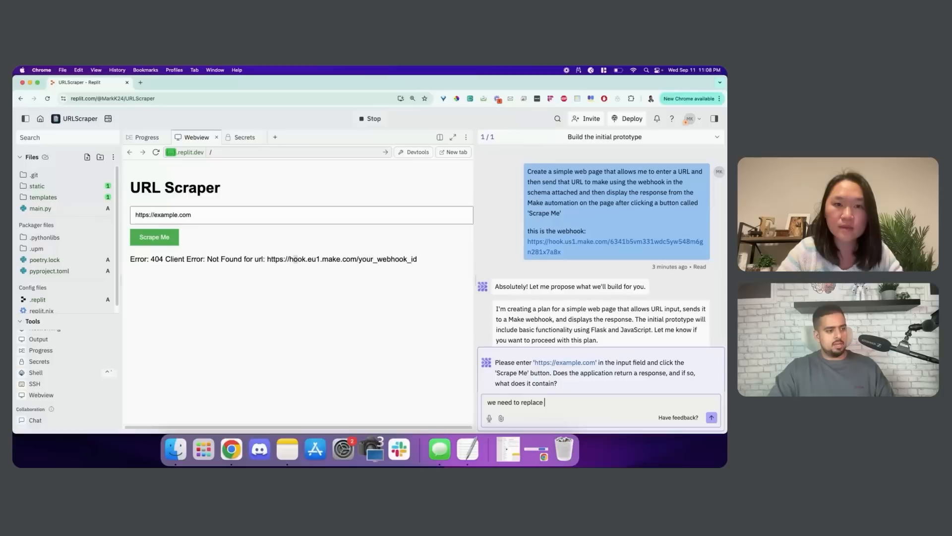
pyautogui.write('the webhook wi')
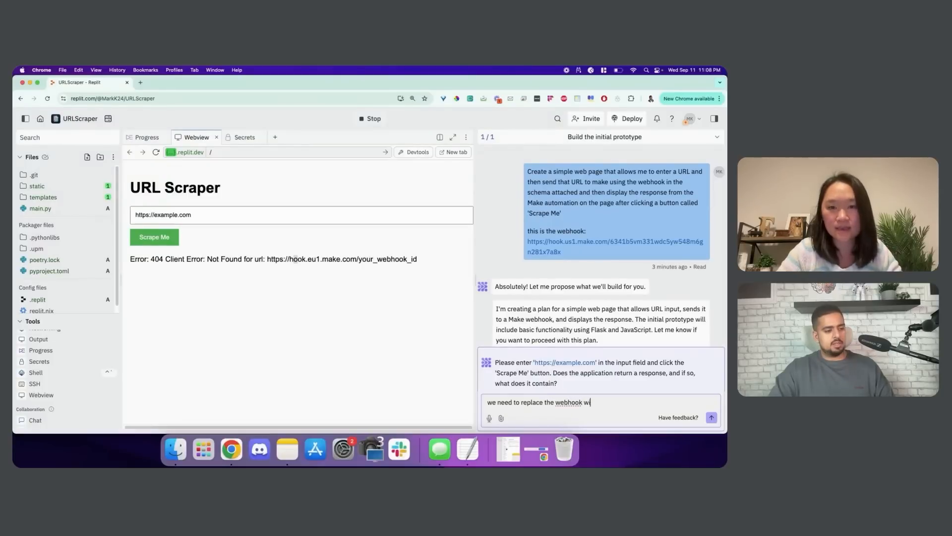
pyautogui.write('th this:')
pyautogui.hotkey('shift', 'Return')
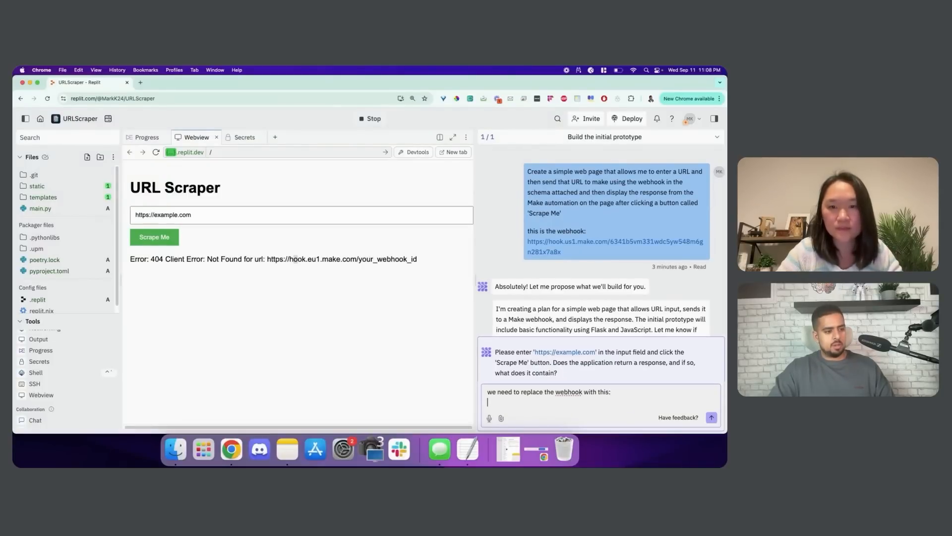
pyautogui.press('Return')
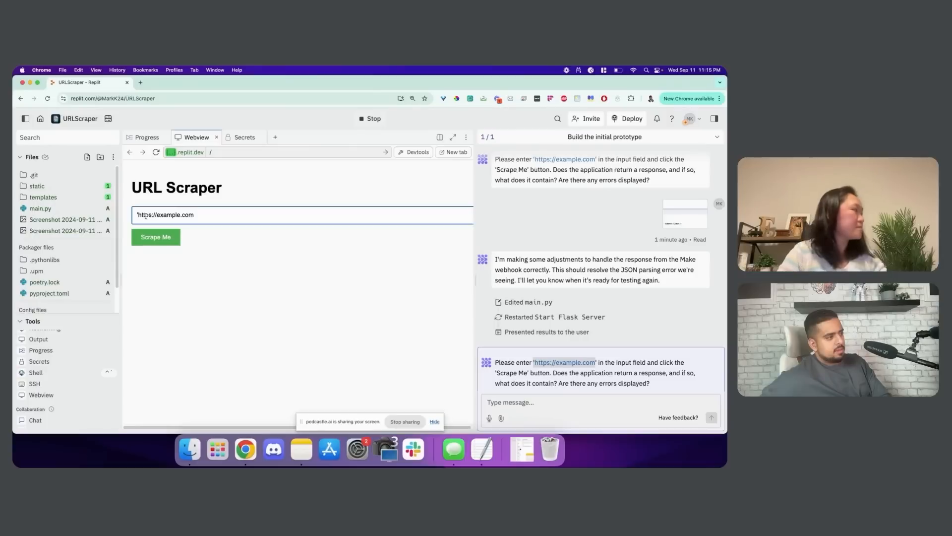
pyautogui.tripleClick(151, 216)
pyautogui.press('Return')
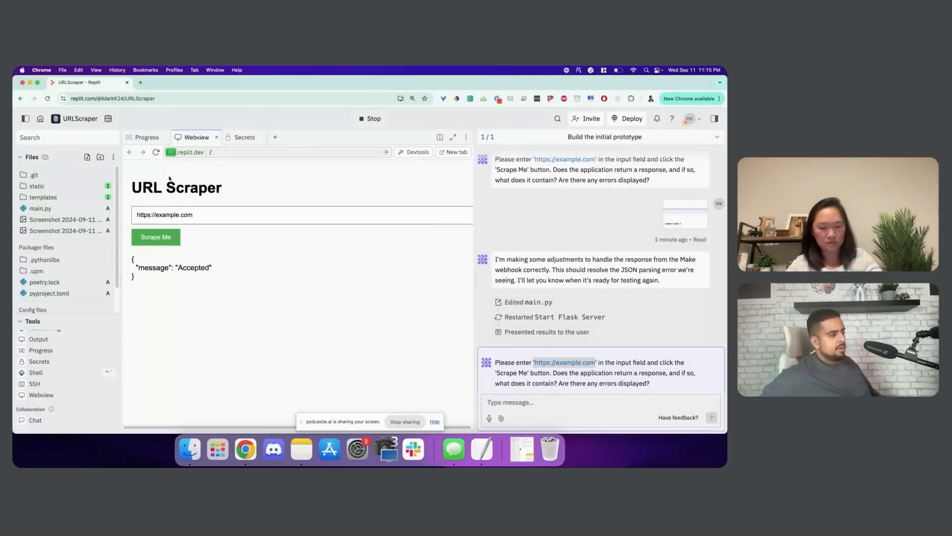
pyautogui.click(156, 152)
pyautogui.click(172, 213)
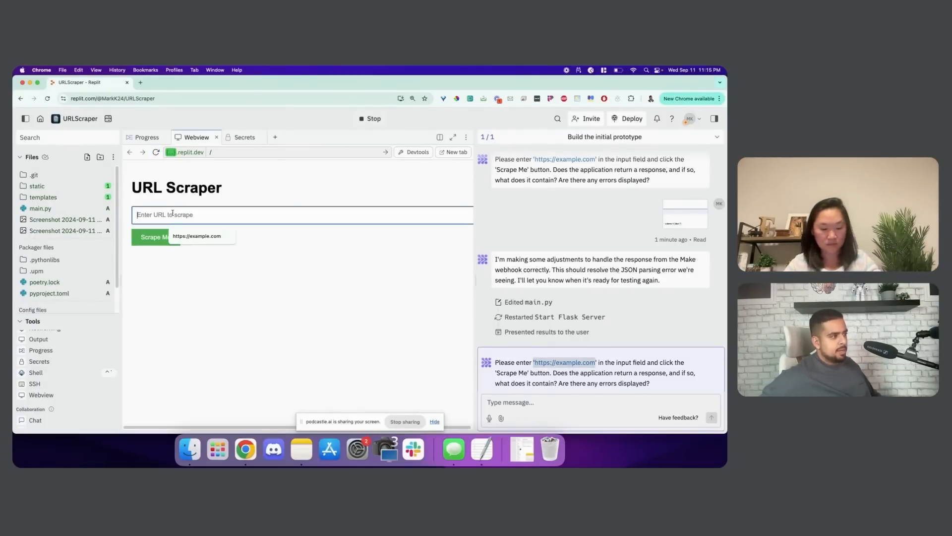
pyautogui.click(181, 236)
pyautogui.click(169, 238)
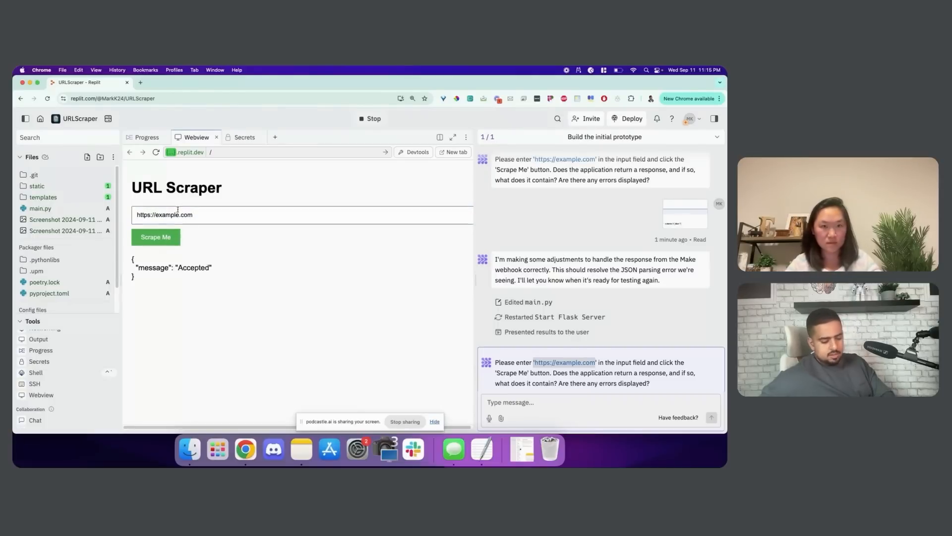
# Capture a screenshot of the app's response and send it to the Agent in chat
pyautogui.press('super+shift+4')
pyautogui.moveTo(129, 173); pyautogui.dragTo(260, 311)
pyautogui.moveTo(703, 449); pyautogui.dragTo(523, 417)
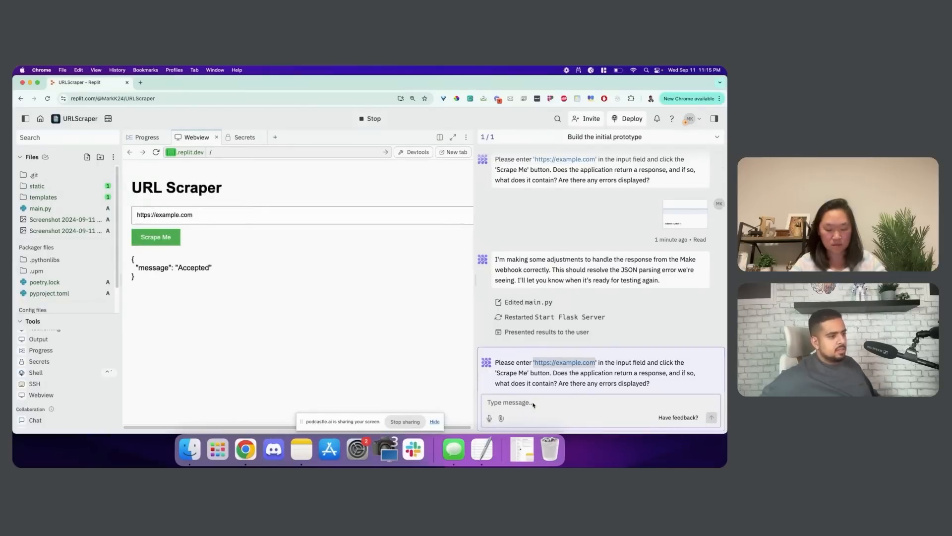
pyautogui.press('Return')
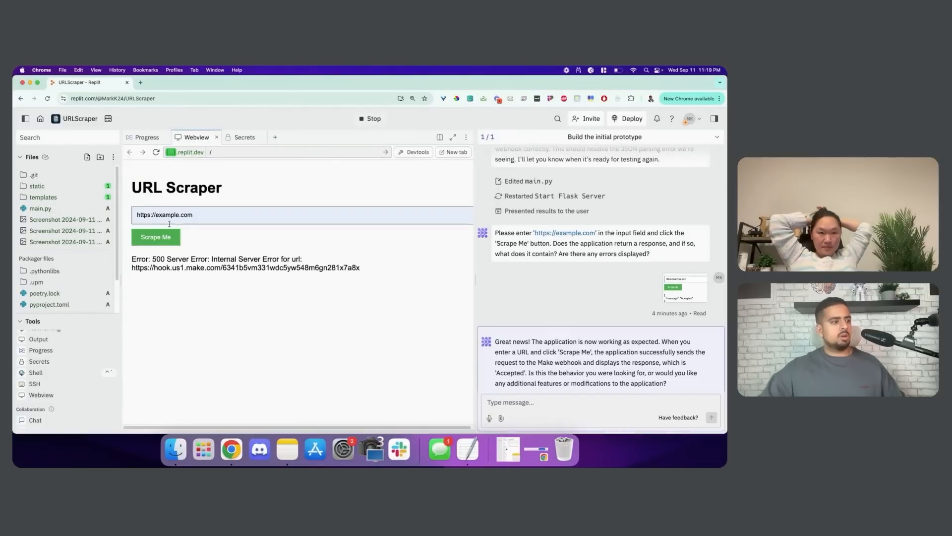
pyautogui.click(159, 238)
pyautogui.click(159, 238)
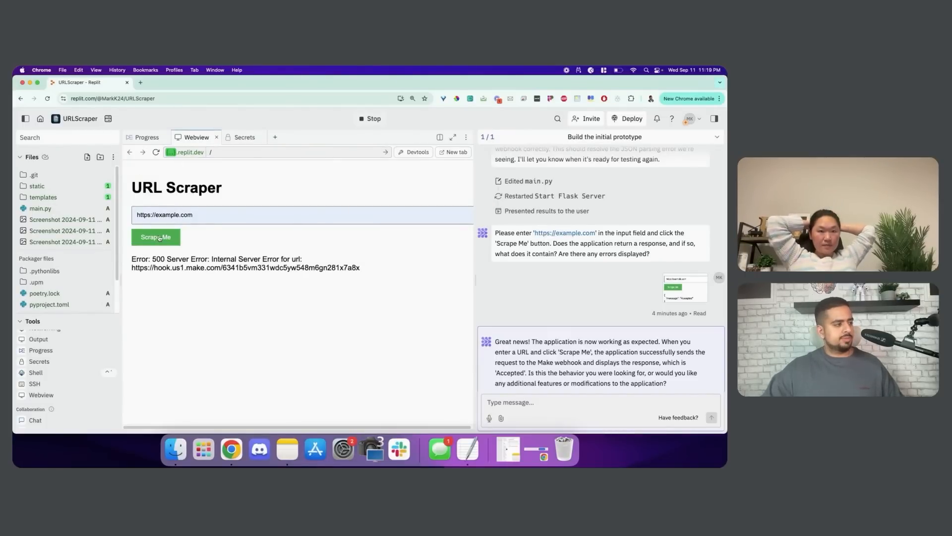
pyautogui.click(156, 152)
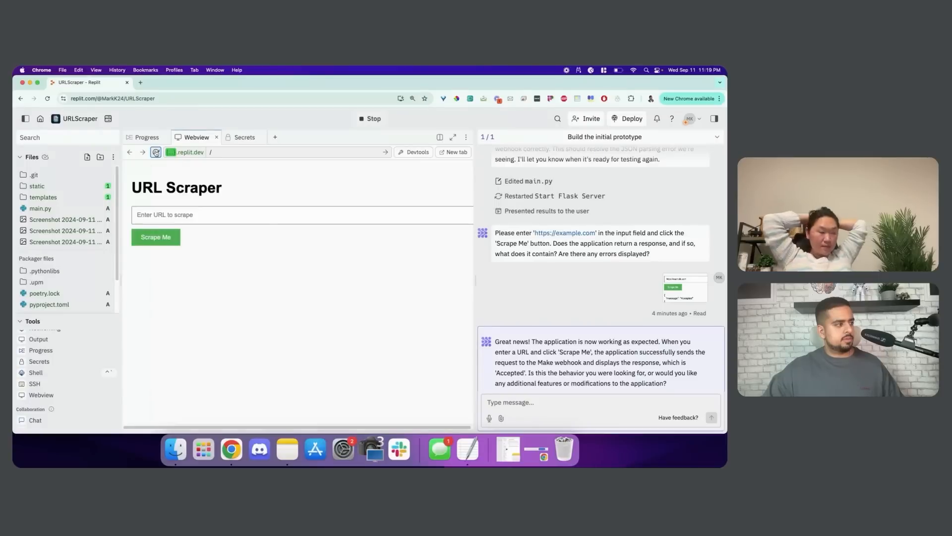
pyautogui.click(161, 212)
pyautogui.click(164, 237)
pyautogui.click(169, 239)
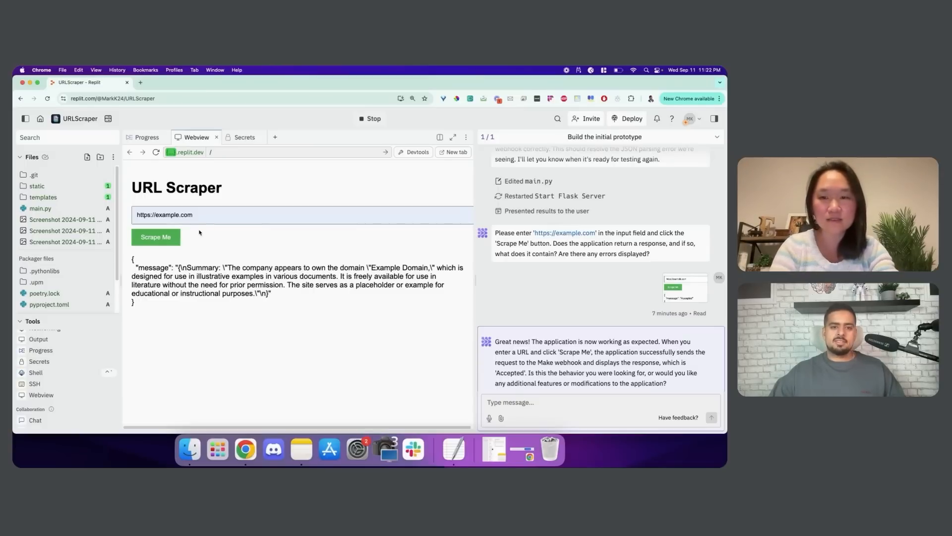
# Open johntheplumber.ca in a new Chrome tab
pyautogui.press('super+t')
pyautogui.write('johntheplumber.ca')
pyautogui.press('Return')
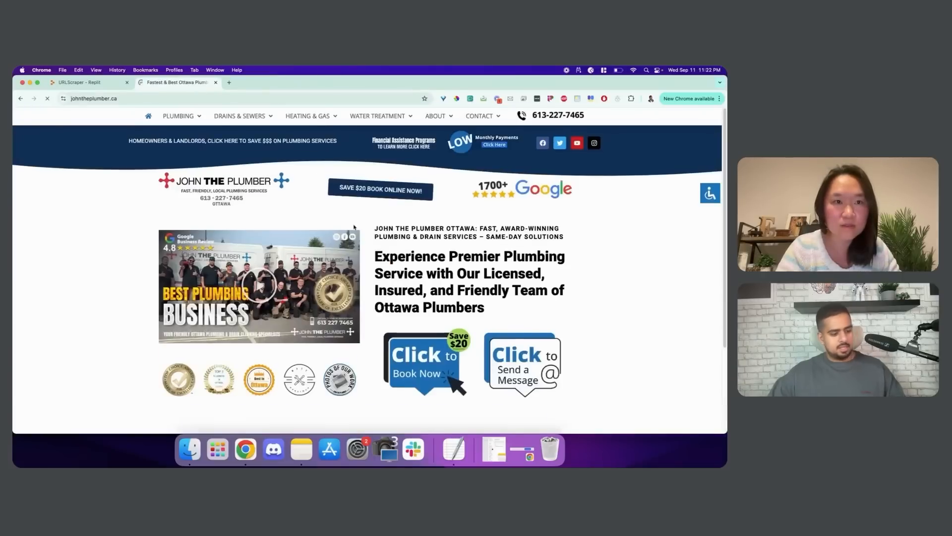
# Browse the johntheplumber.ca page and select its web address to copy
pyautogui.scroll(-20, 355, 227)
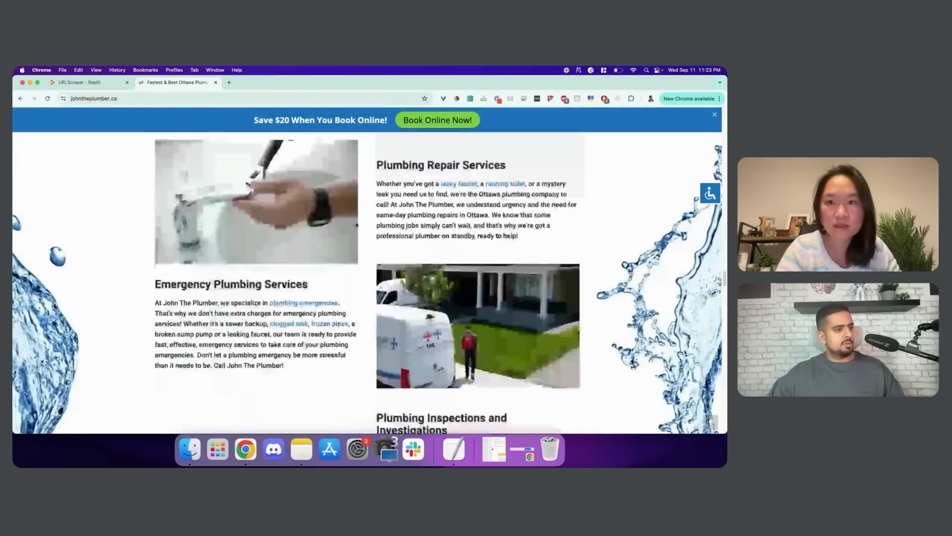
pyautogui.scroll(-20, 356, 226)
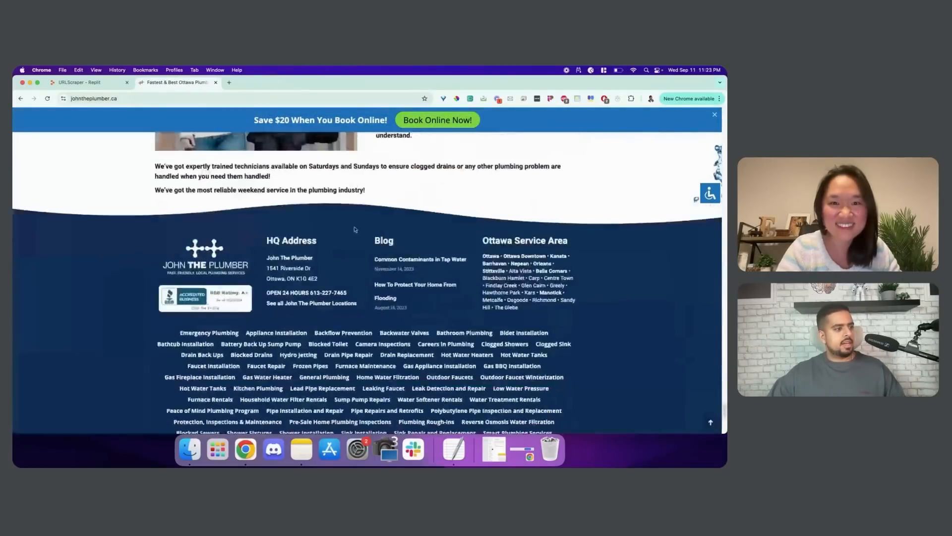
pyautogui.scroll(-5, 356, 229)
pyautogui.scroll(20, 354, 229)
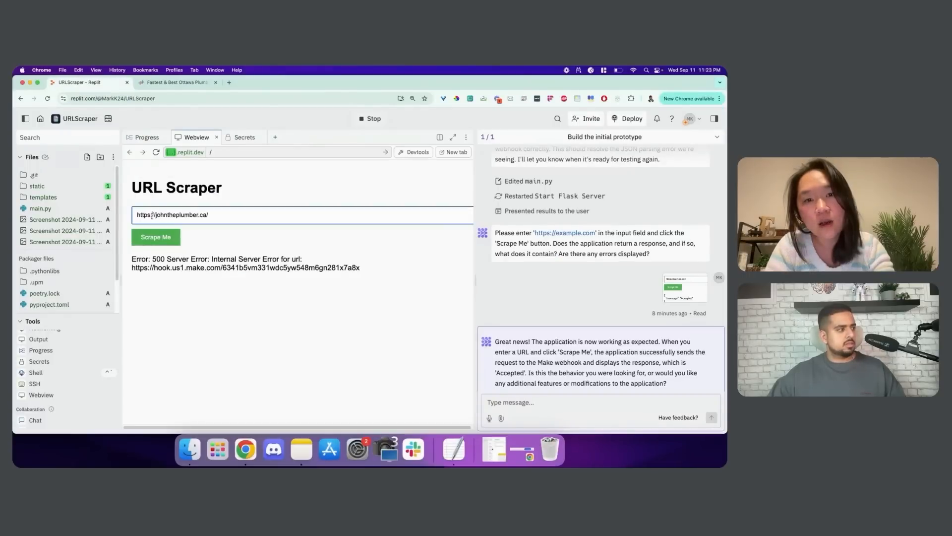
pyautogui.moveTo(151, 215); pyautogui.dragTo(135, 216)
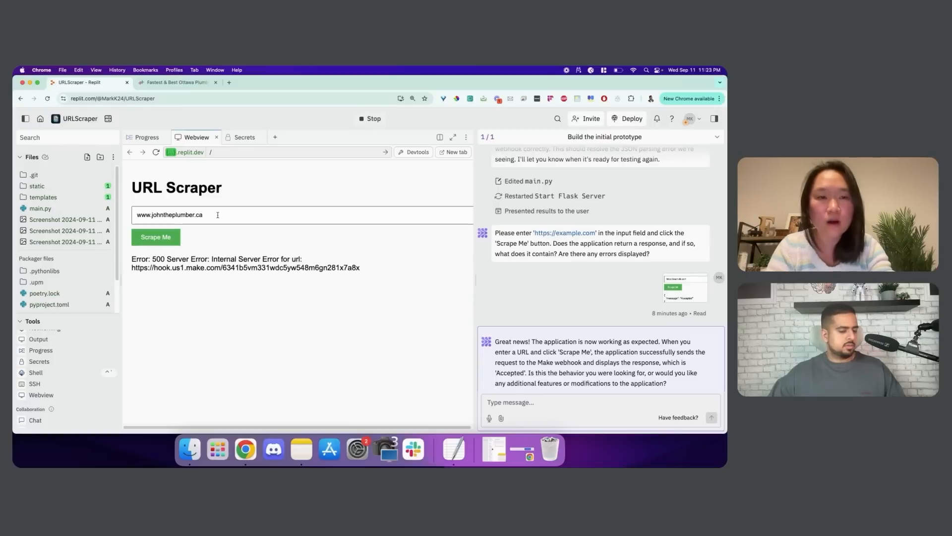
pyautogui.click(211, 214)
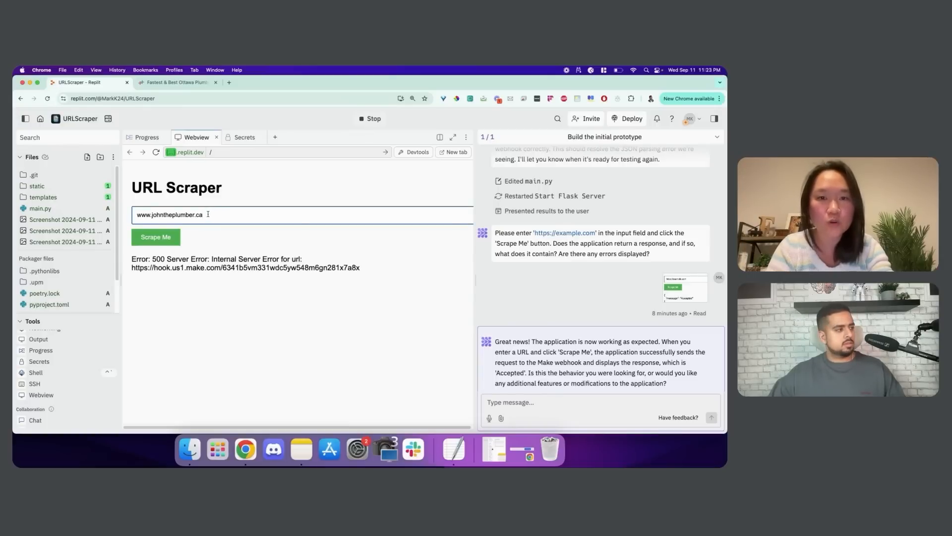
pyautogui.moveTo(207, 214); pyautogui.dragTo(123, 216)
pyautogui.press('super+c')
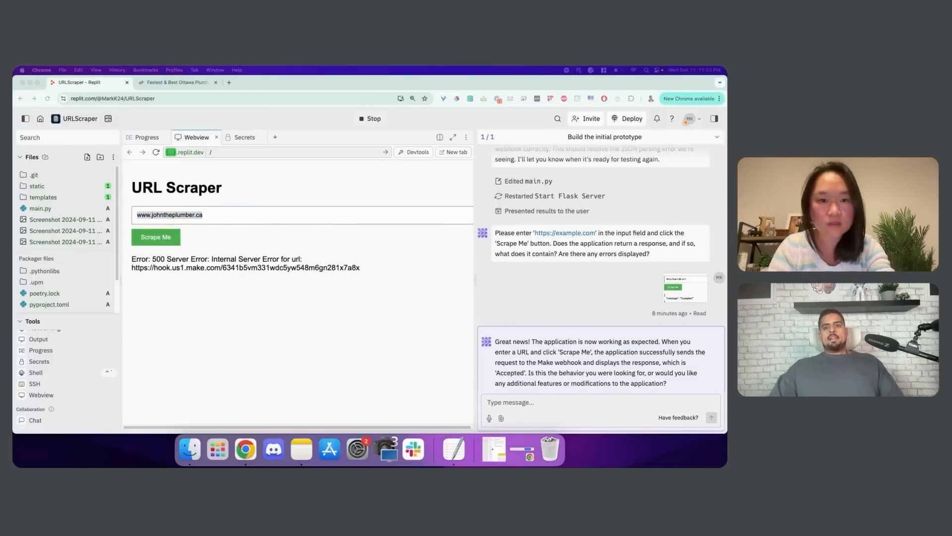
pyautogui.click(169, 240)
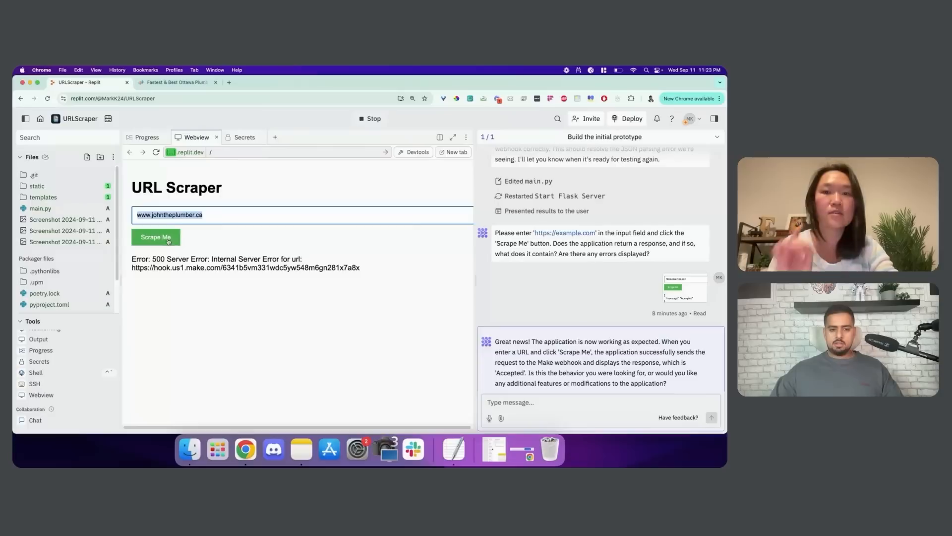
pyautogui.press('super+v')
pyautogui.click(166, 237)
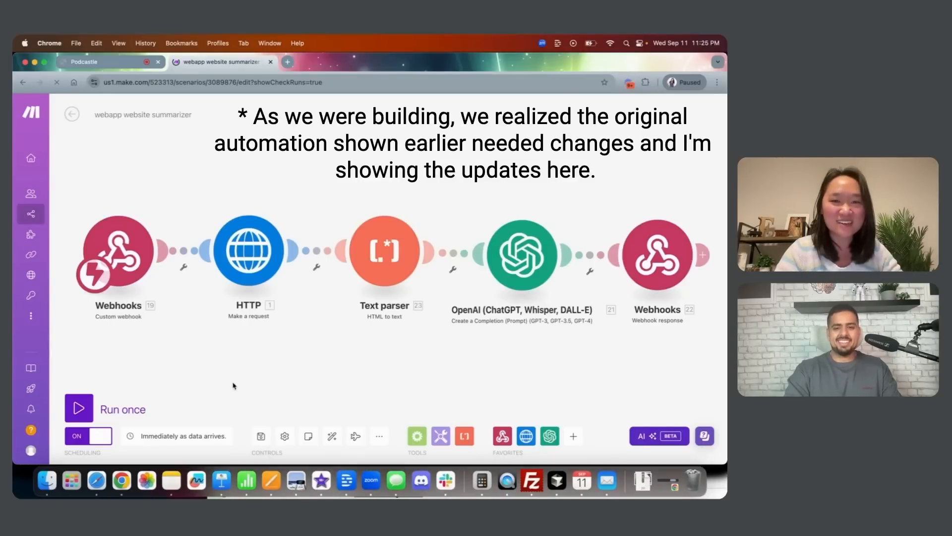
pyautogui.click(135, 247)
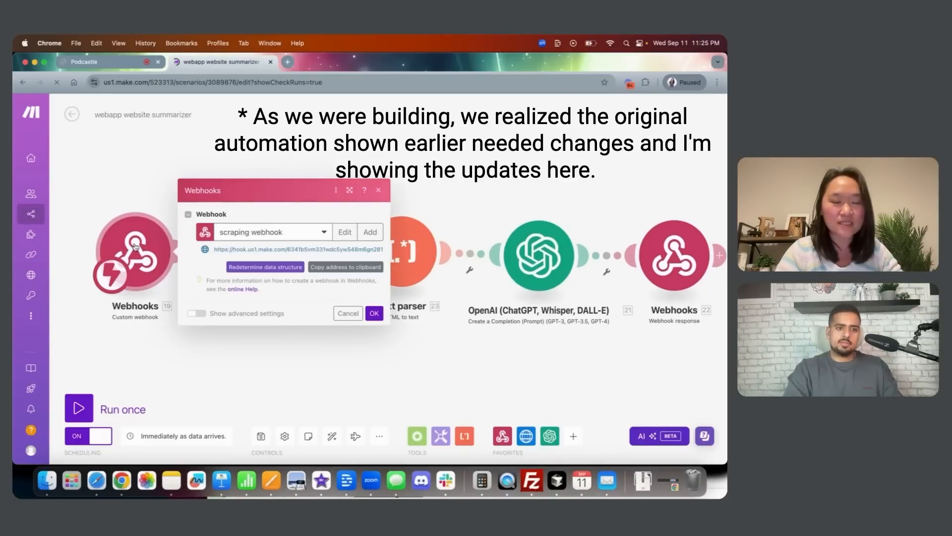
pyautogui.click(137, 184)
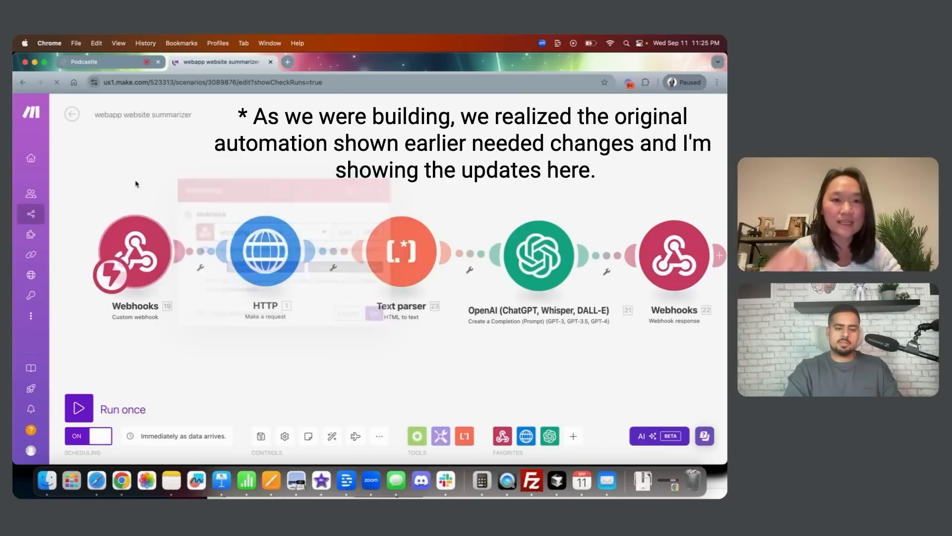
pyautogui.click(267, 245)
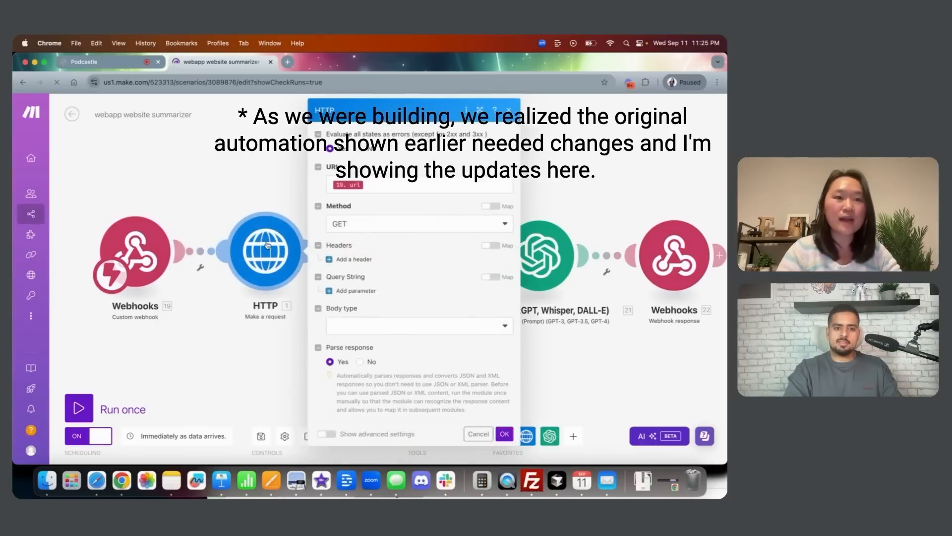
pyautogui.click(268, 182)
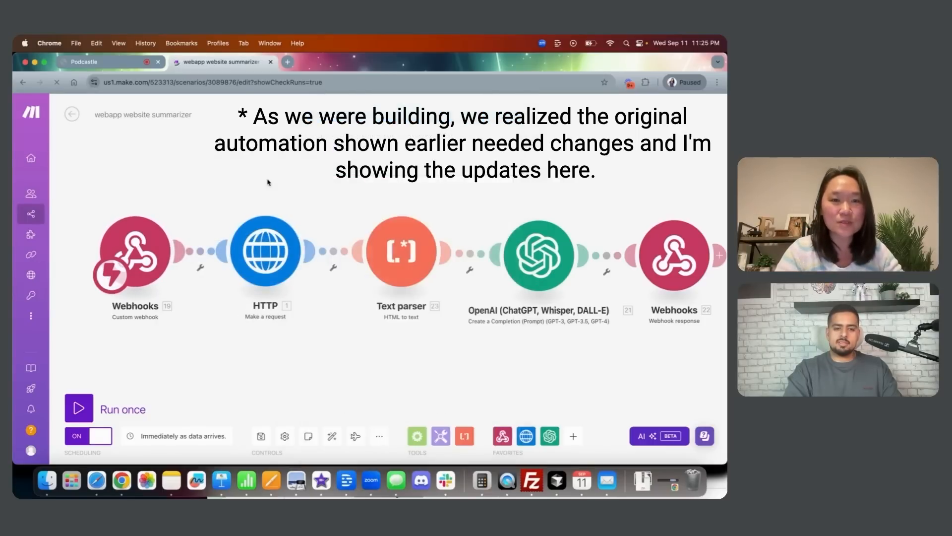
pyautogui.click(540, 257)
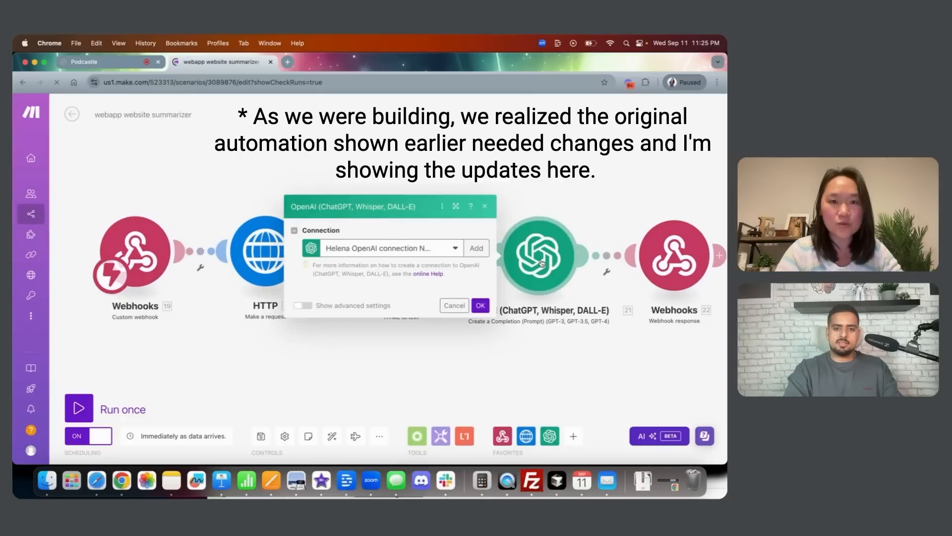
pyautogui.scroll(-1, 418, 266)
pyautogui.moveTo(333, 306); pyautogui.dragTo(351, 326)
pyautogui.click(256, 350)
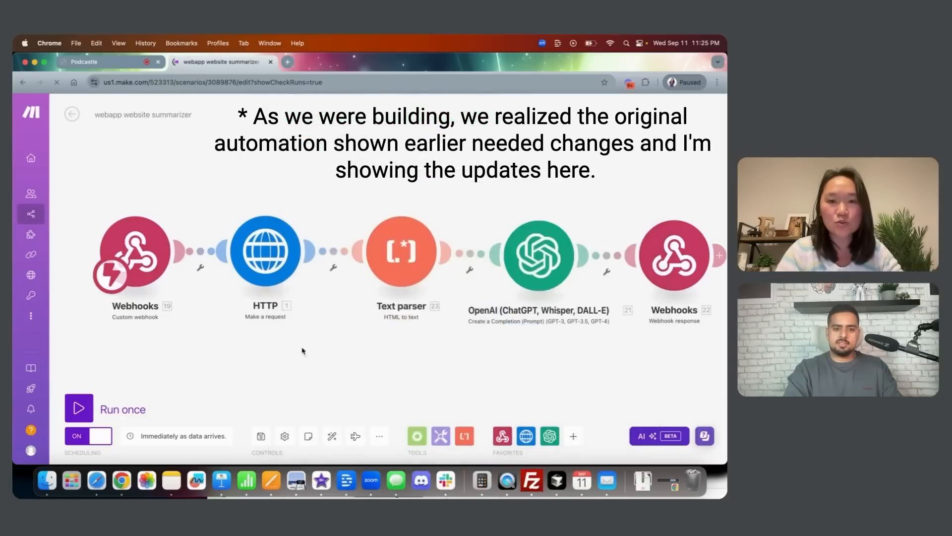
pyautogui.click(685, 272)
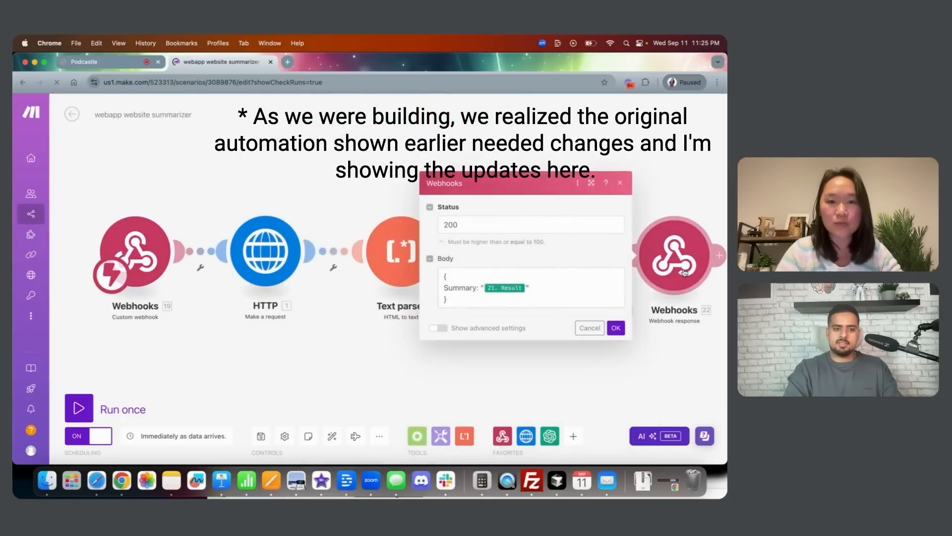
pyautogui.click(590, 327)
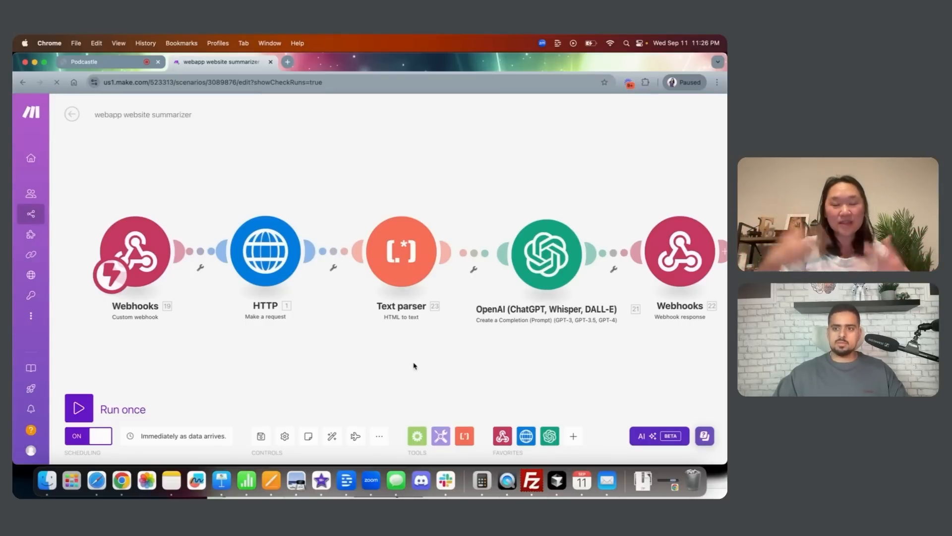
pyautogui.moveTo(368, 356); pyautogui.dragTo(355, 357)
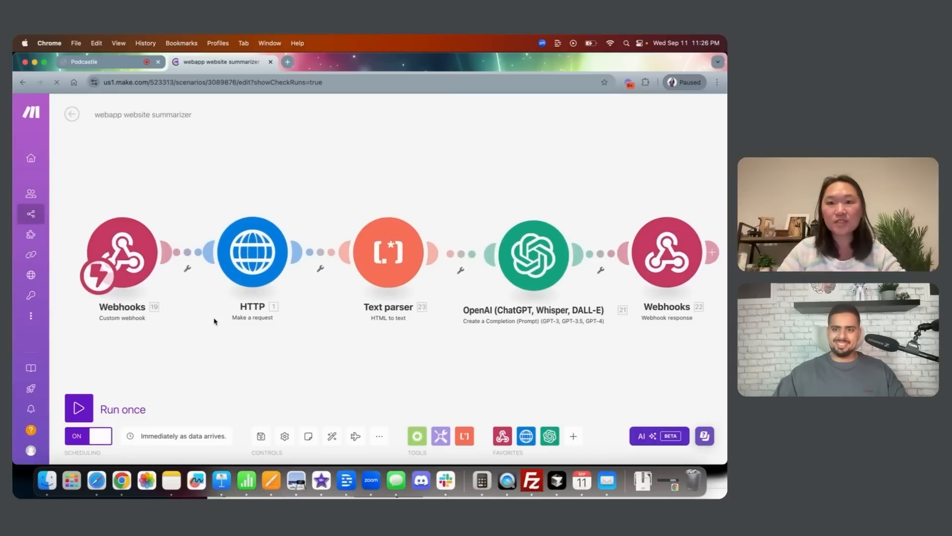
pyautogui.click(125, 246)
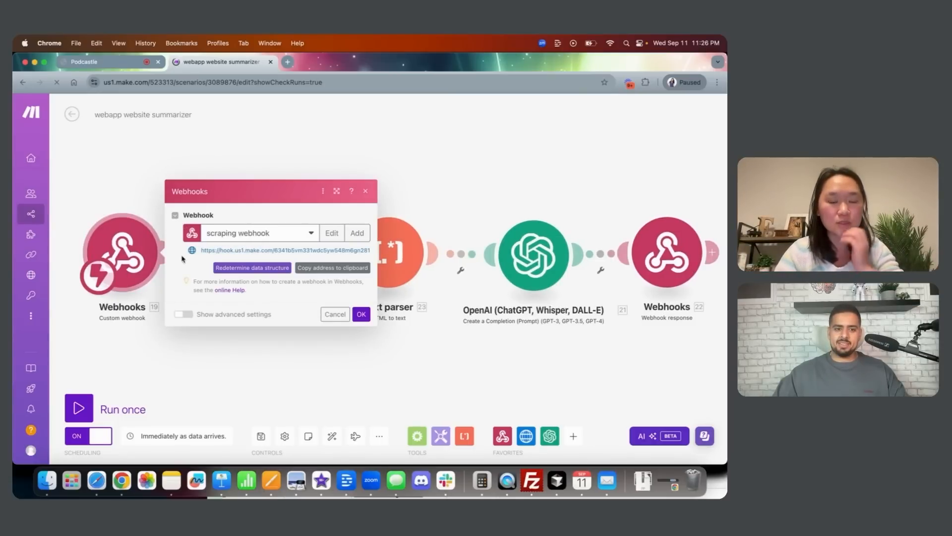
pyautogui.click(226, 375)
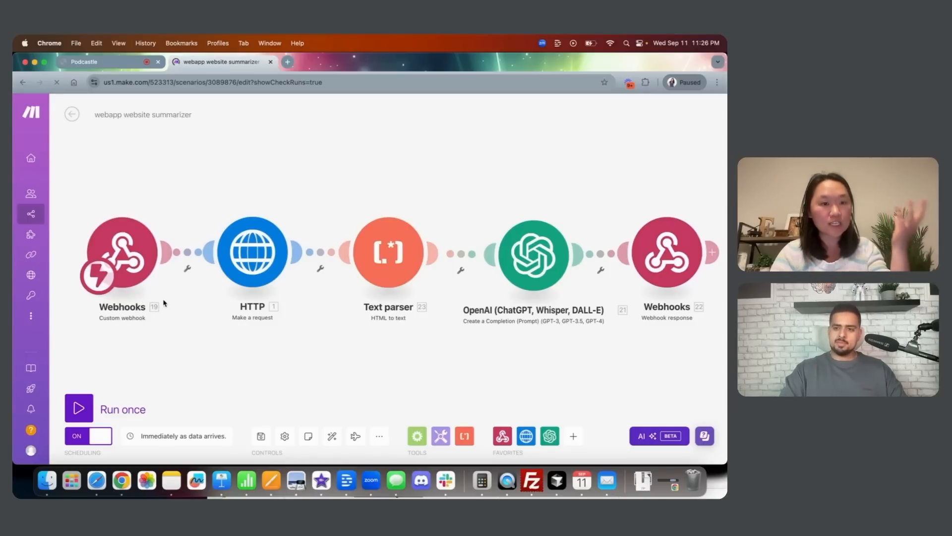
pyautogui.scroll(3, 179, 311)
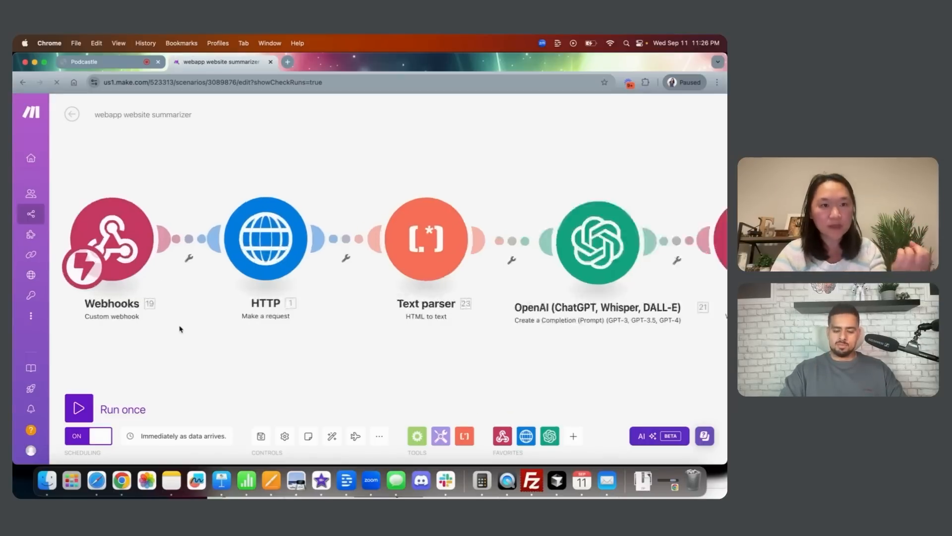
pyautogui.moveTo(175, 325); pyautogui.dragTo(215, 333)
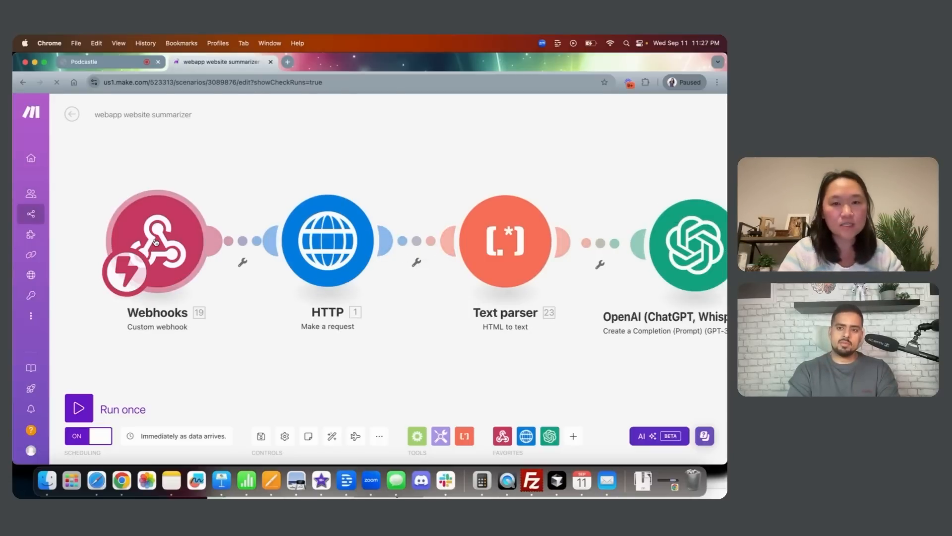
pyautogui.click(328, 247)
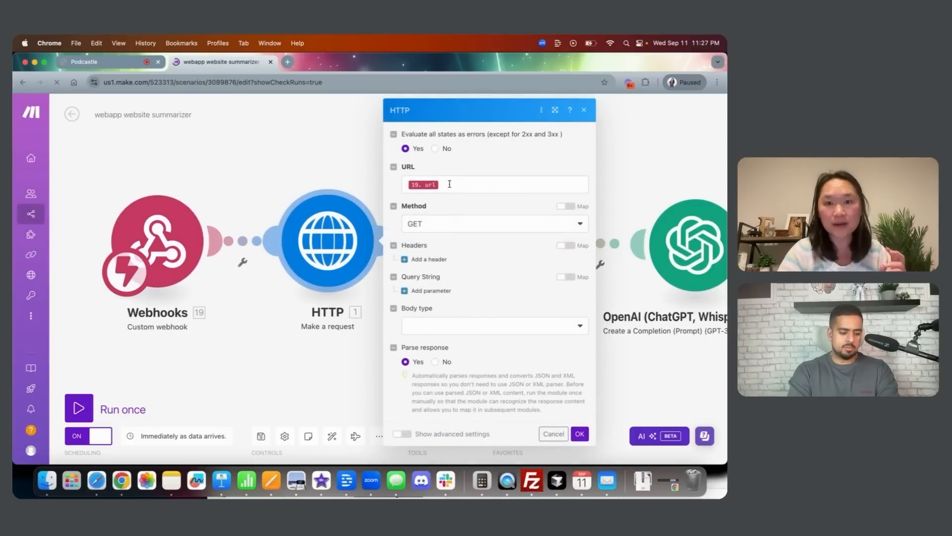
pyautogui.click(315, 347)
pyautogui.hscroll(3, 287, 359)
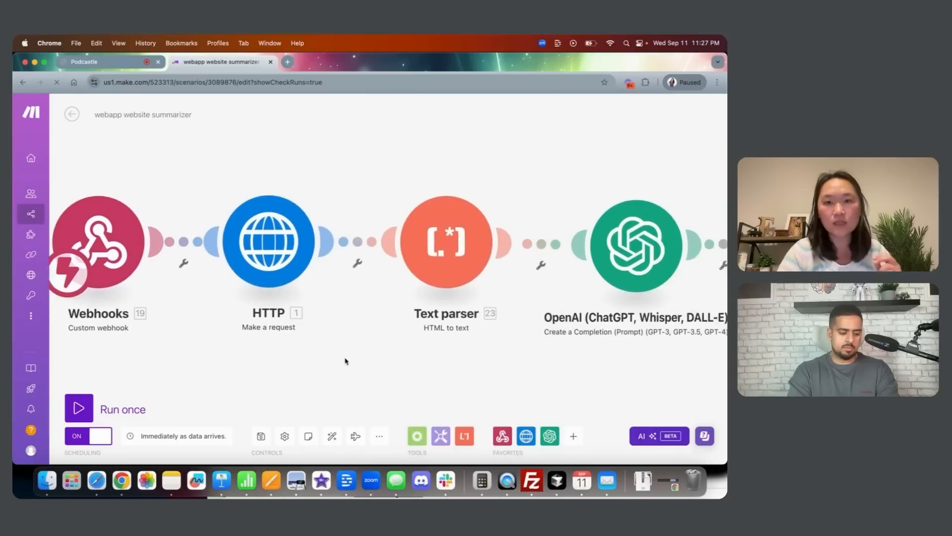
pyautogui.click(457, 250)
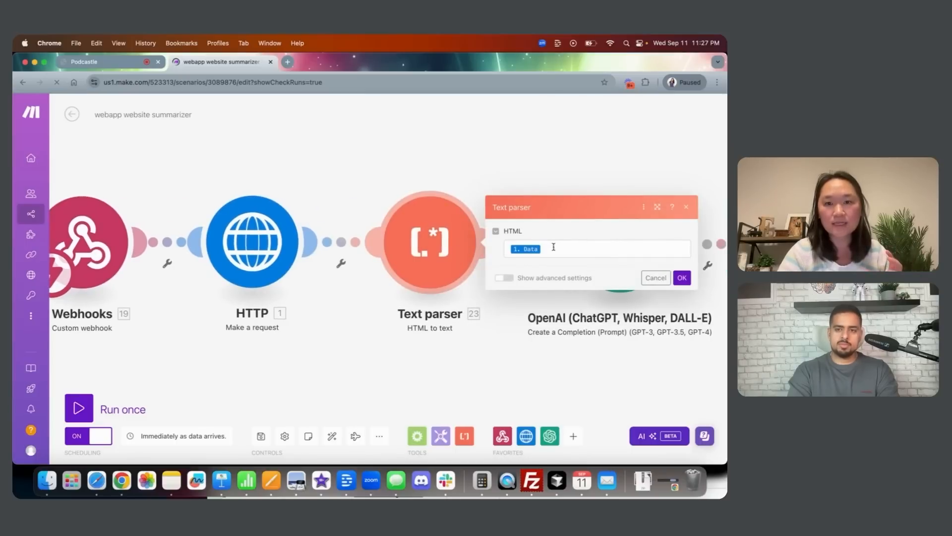
pyautogui.click(402, 357)
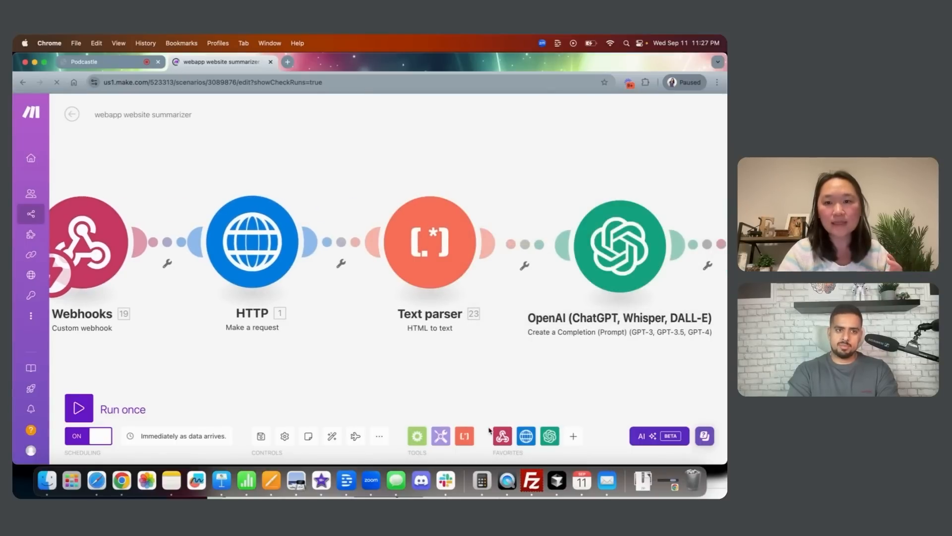
pyautogui.click(464, 436)
pyautogui.scroll(-2, 515, 314)
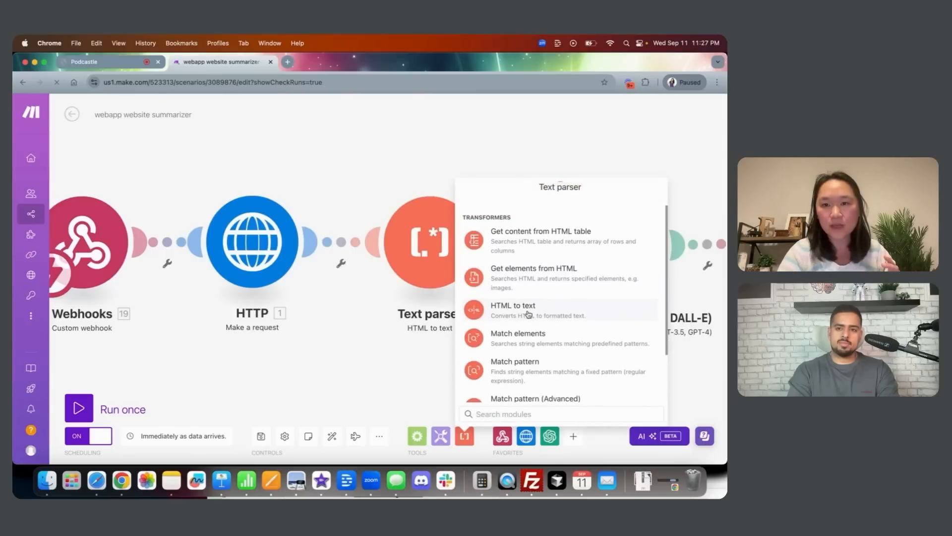
pyautogui.click(368, 365)
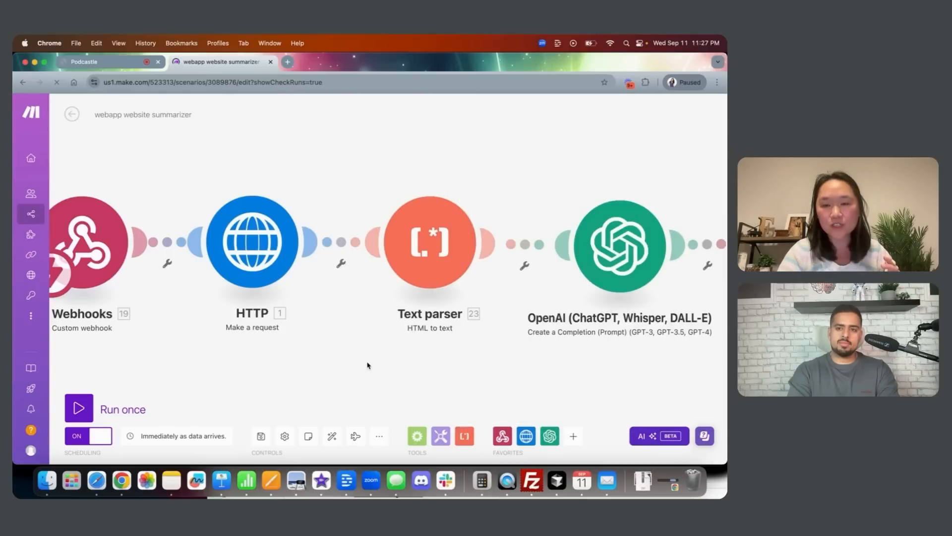
pyautogui.click(244, 251)
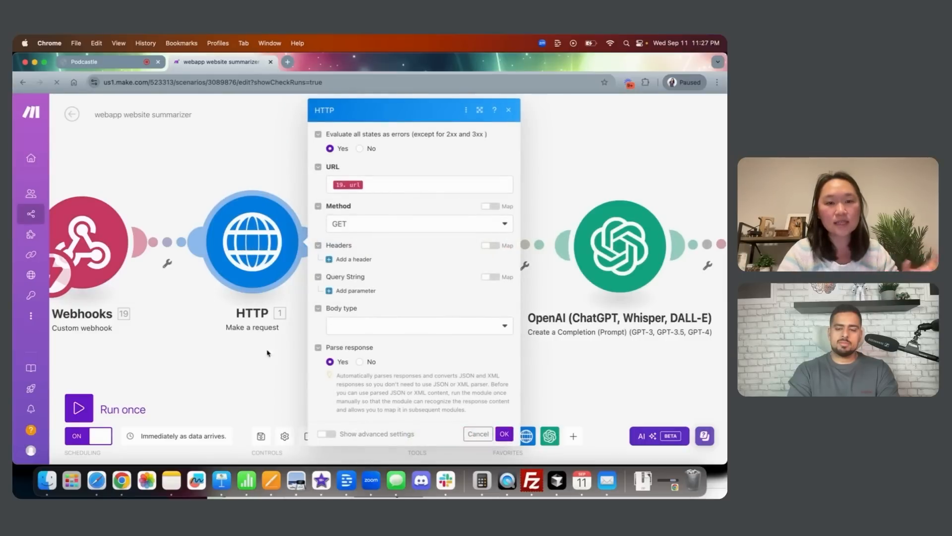
pyautogui.click(257, 370)
pyautogui.click(430, 246)
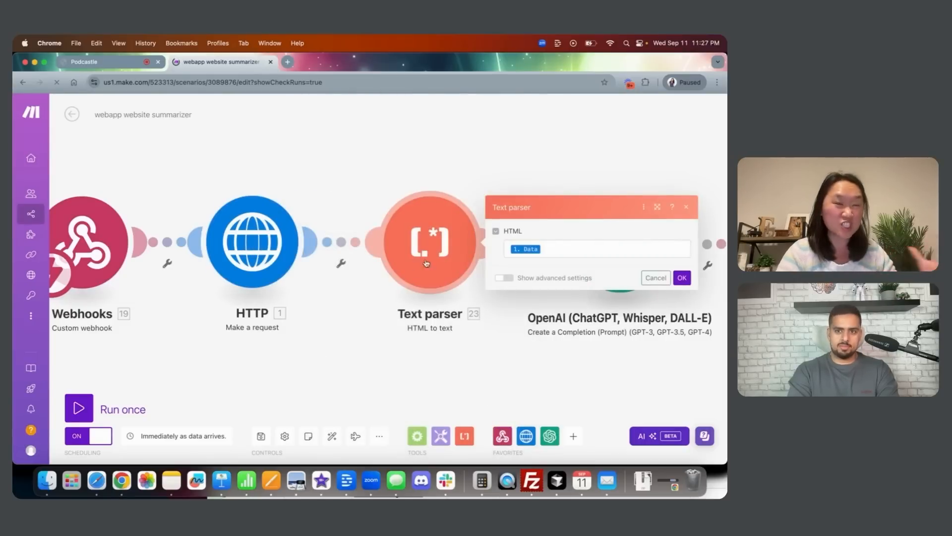
pyautogui.click(397, 369)
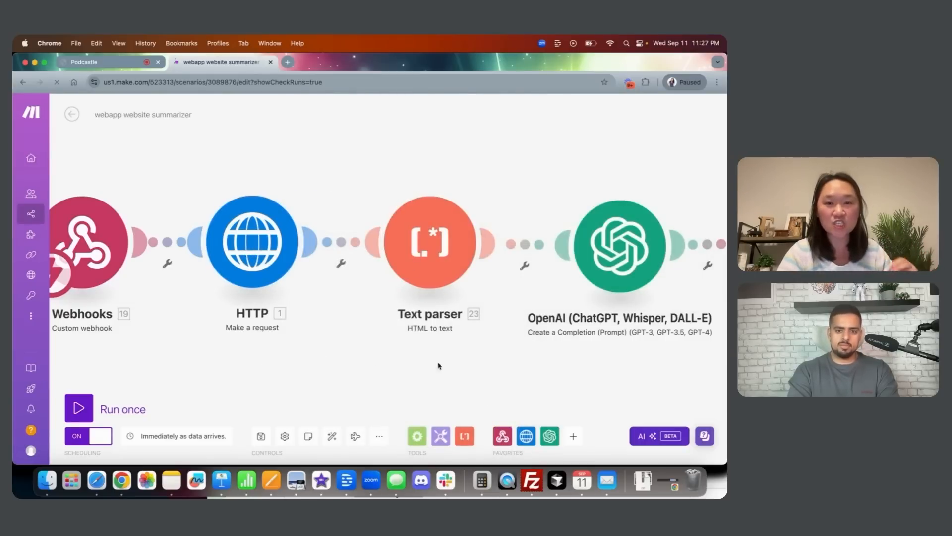
pyautogui.moveTo(438, 366); pyautogui.dragTo(326, 366)
pyautogui.click(503, 246)
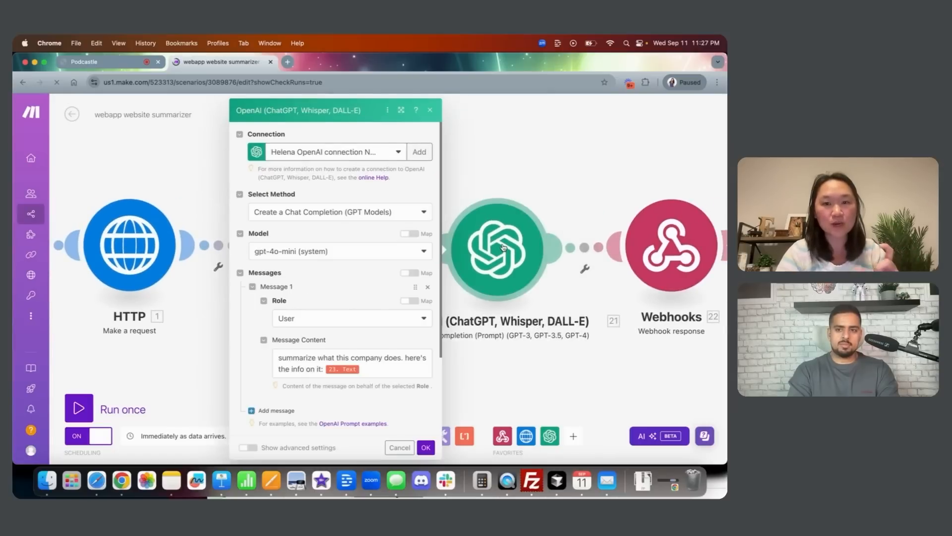
pyautogui.scroll(-3, 313, 315)
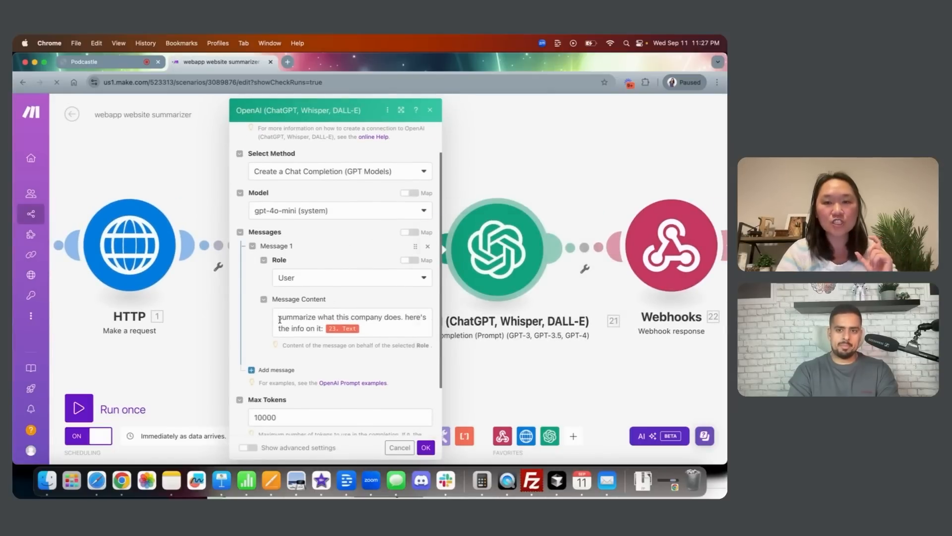
pyautogui.moveTo(279, 319)
pyautogui.mouseDown()
pyautogui.moveTo(310, 325)
pyautogui.moveTo(288, 319)
pyautogui.mouseUp()
pyautogui.click(308, 330)
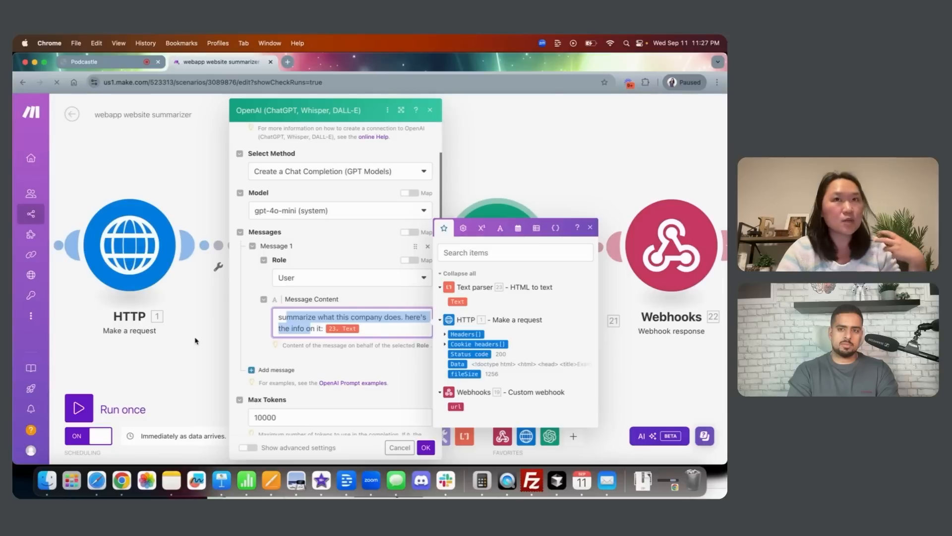
pyautogui.click(180, 351)
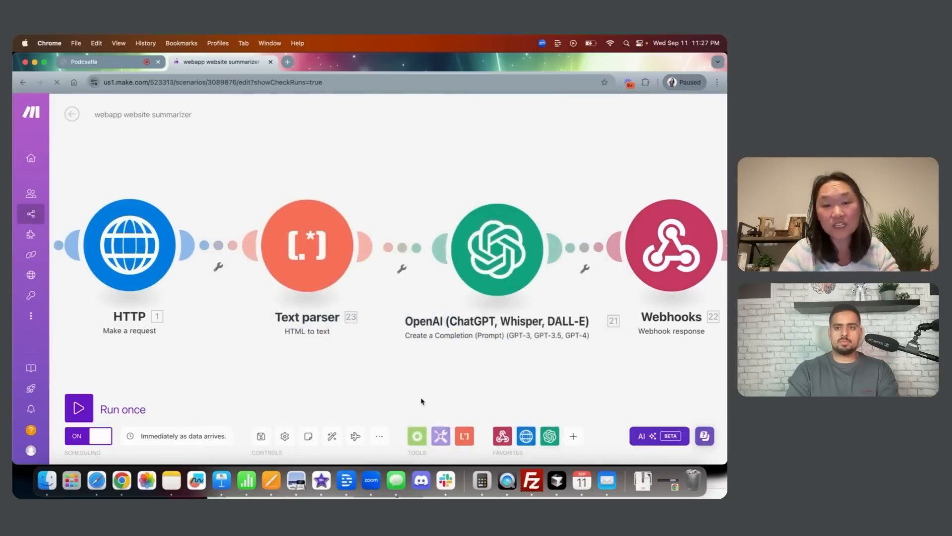
pyautogui.click(464, 436)
pyautogui.scroll(-4, 511, 322)
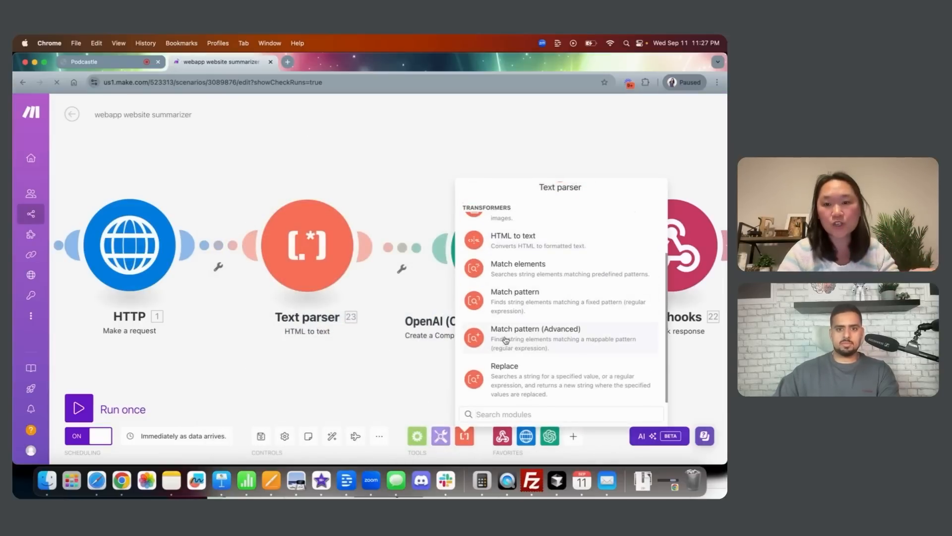
pyautogui.click(367, 385)
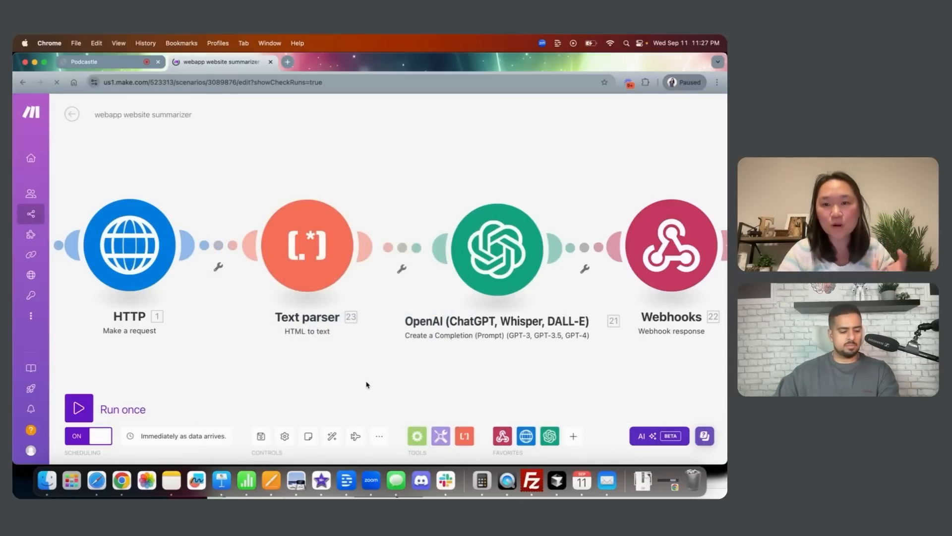
pyautogui.moveTo(413, 380); pyautogui.dragTo(375, 379)
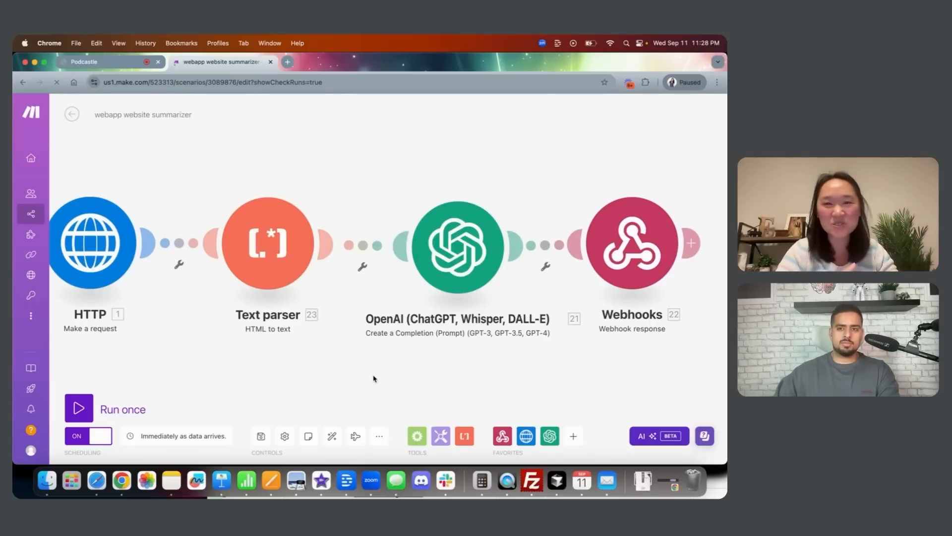
pyautogui.moveTo(570, 363); pyautogui.dragTo(544, 364)
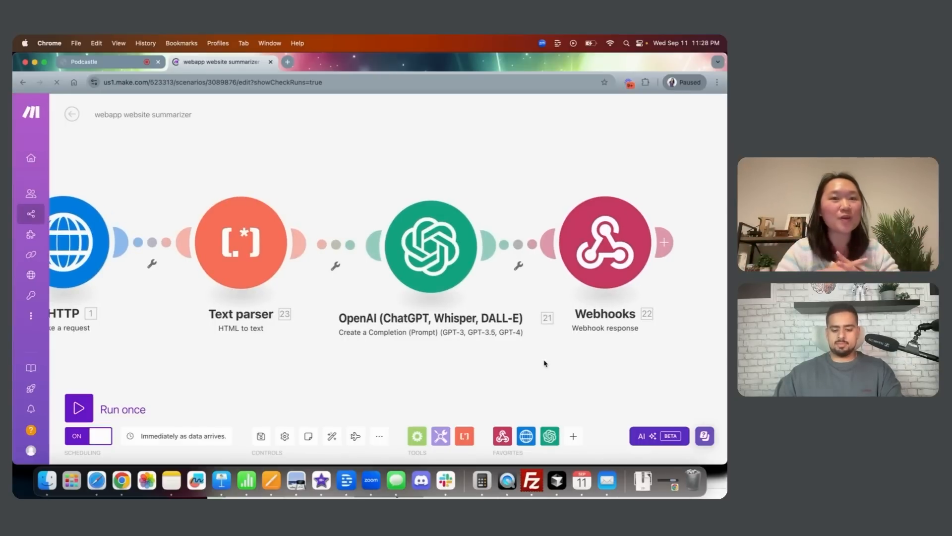
pyautogui.click(607, 250)
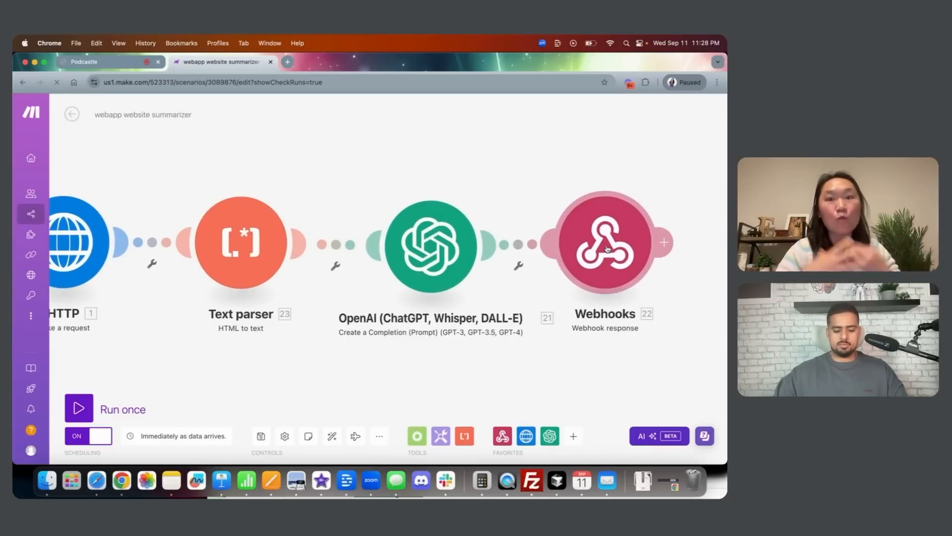
pyautogui.click(451, 376)
pyautogui.click(434, 251)
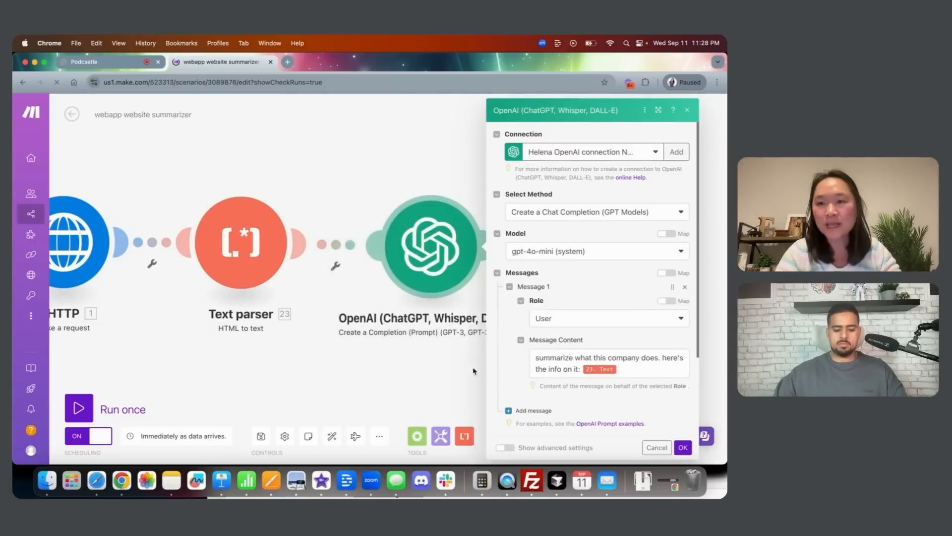
pyautogui.click(378, 375)
pyautogui.click(572, 257)
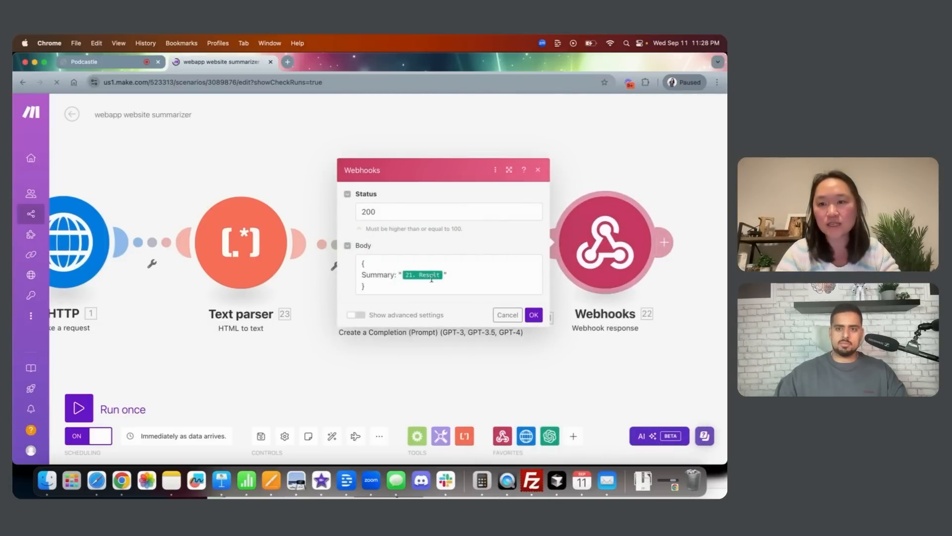
pyautogui.click(427, 355)
pyautogui.click(431, 246)
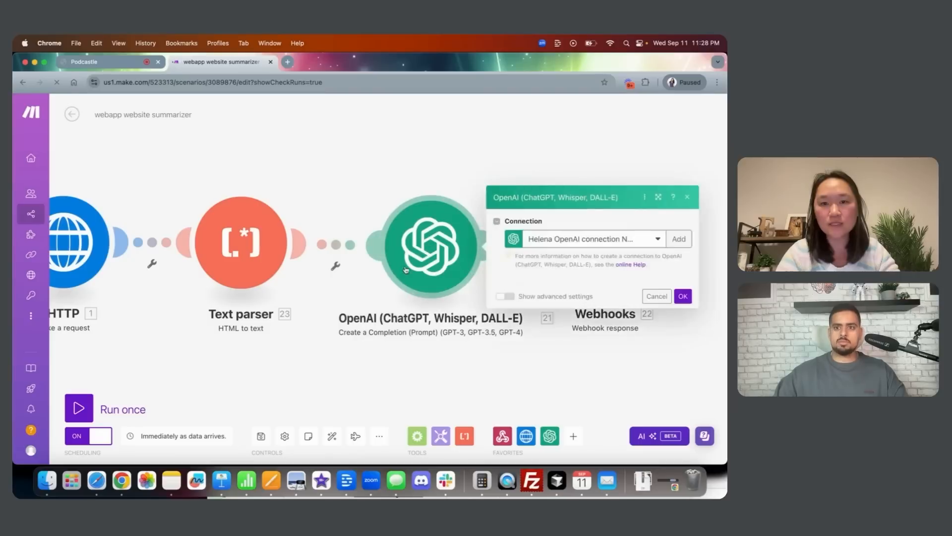
pyautogui.click(445, 371)
pyautogui.click(615, 233)
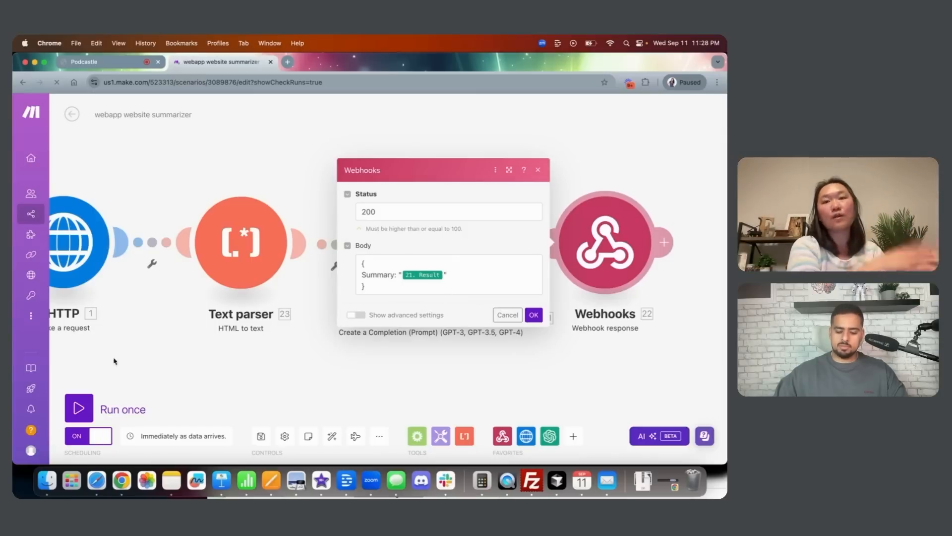
pyautogui.moveTo(192, 386); pyautogui.dragTo(305, 386)
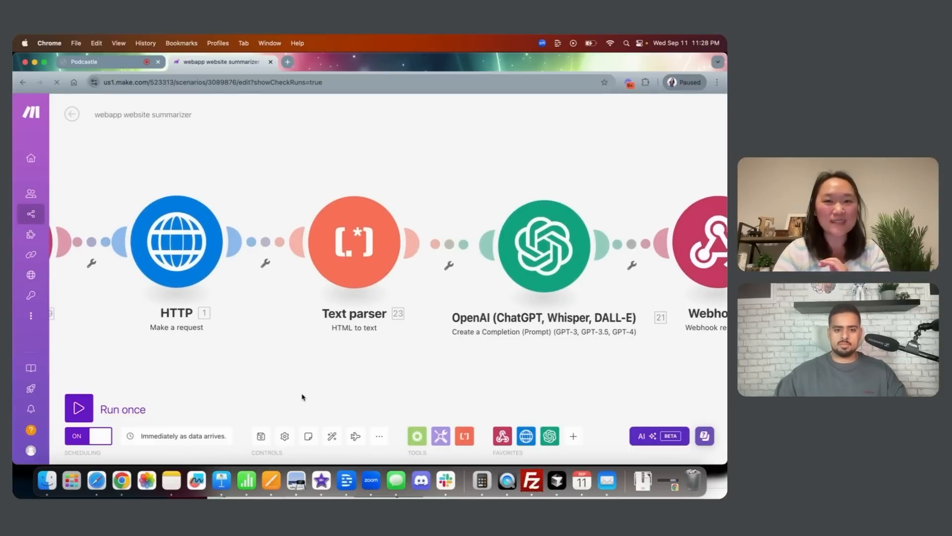
pyautogui.scroll(-5, 302, 397)
pyautogui.scroll(3, 313, 323)
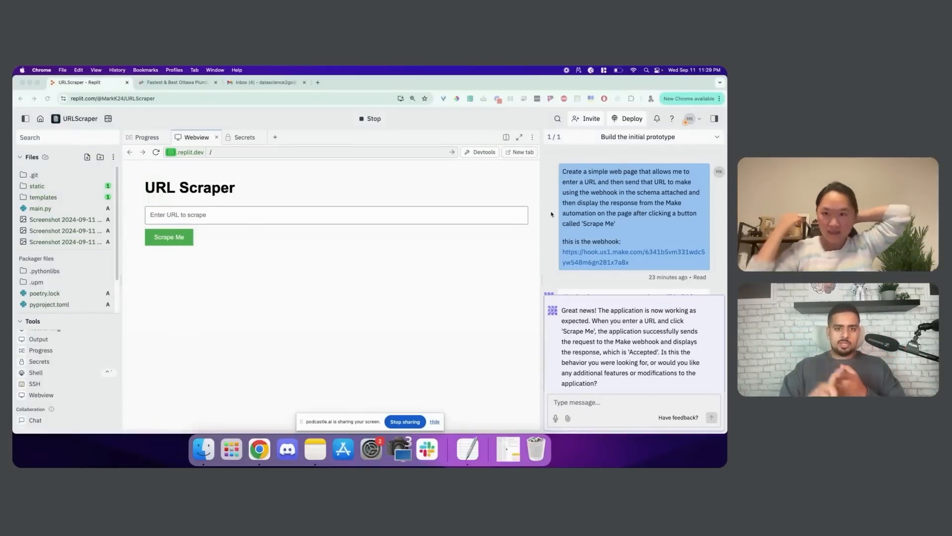
pyautogui.click(562, 171)
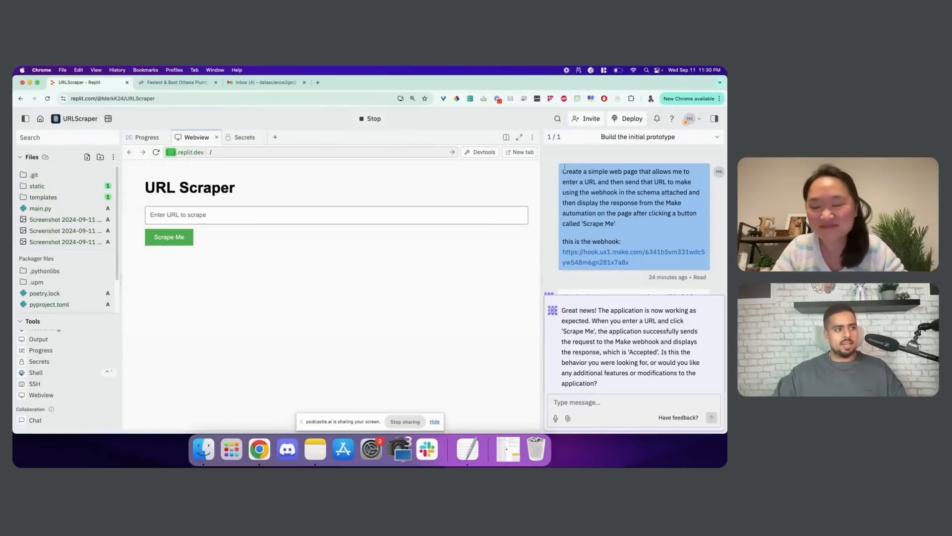
pyautogui.scroll(-2, 624, 235)
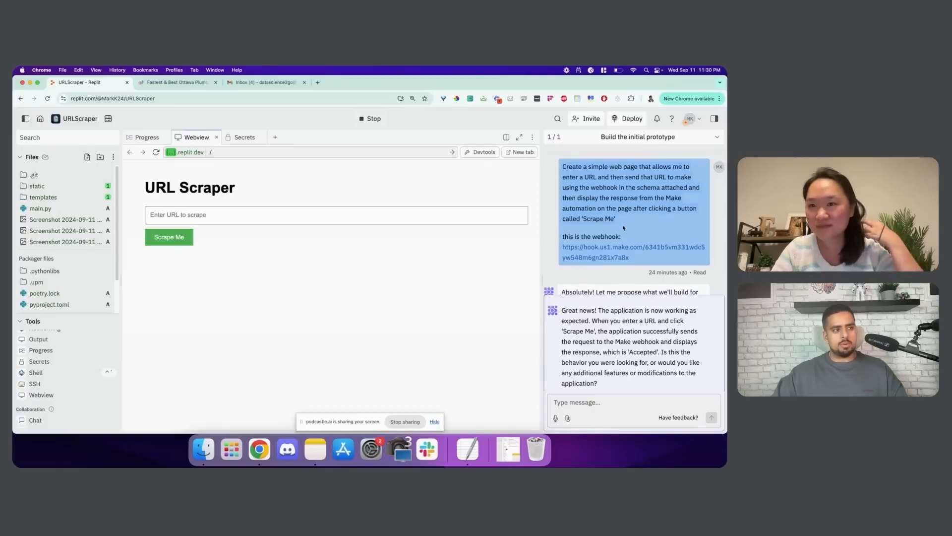
pyautogui.scroll(-10, 581, 225)
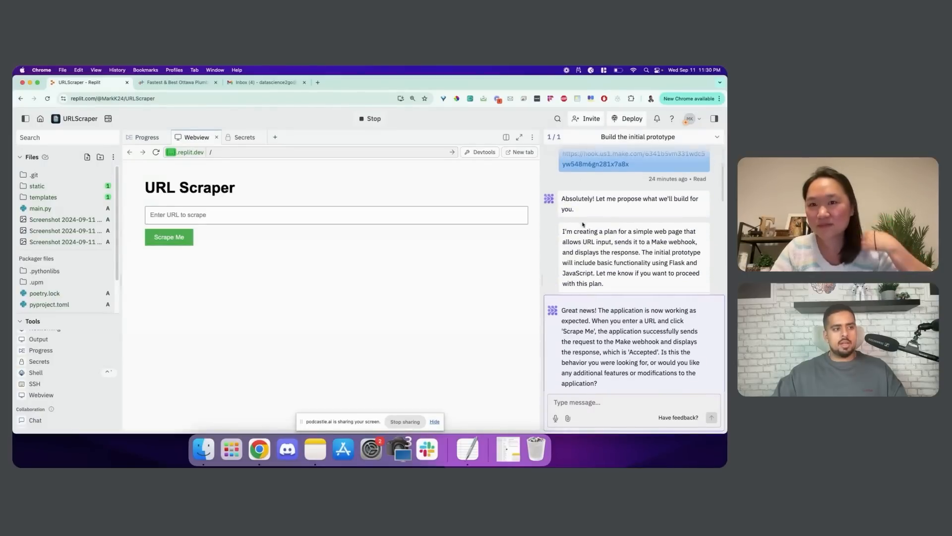
pyautogui.scroll(-5, 598, 217)
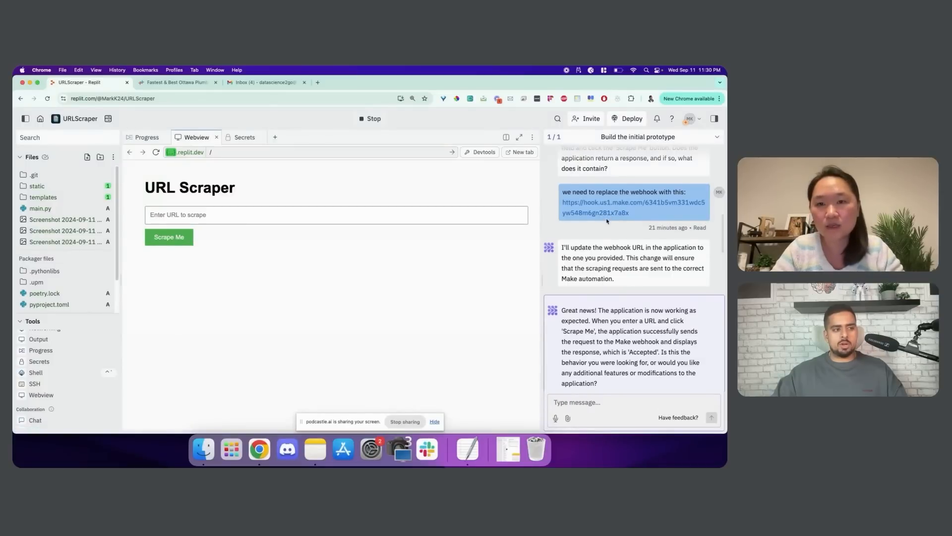
pyautogui.scroll(-5, 610, 220)
pyautogui.scroll(-3, 620, 218)
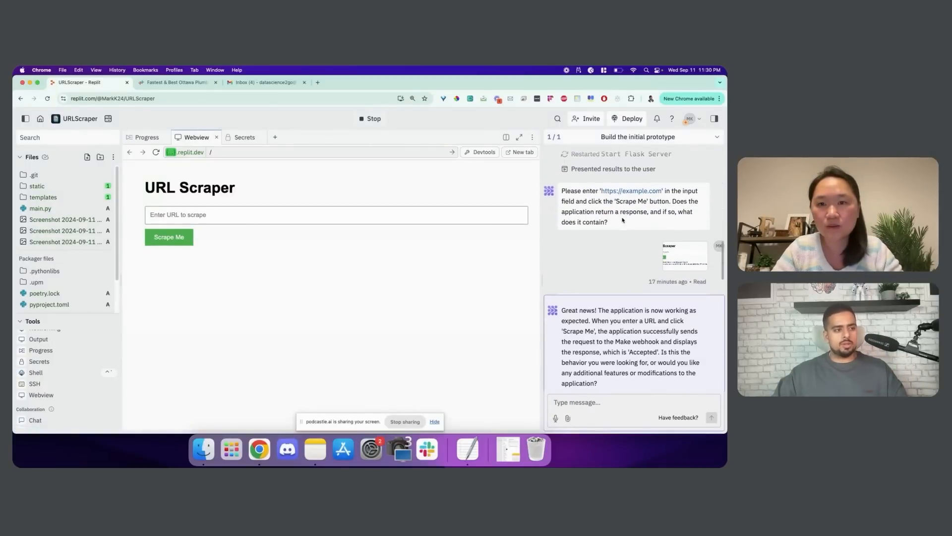
pyautogui.click(679, 213)
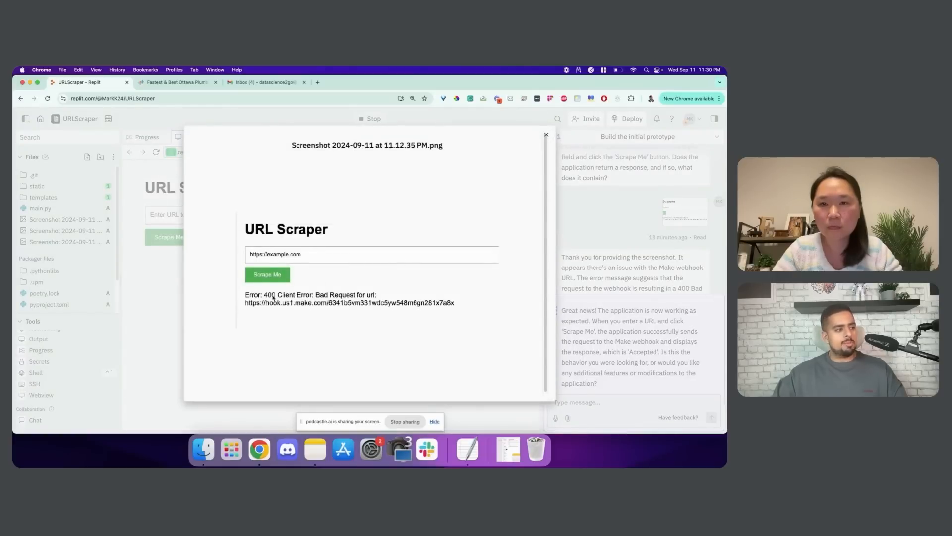
pyautogui.click(581, 222)
pyautogui.click(667, 217)
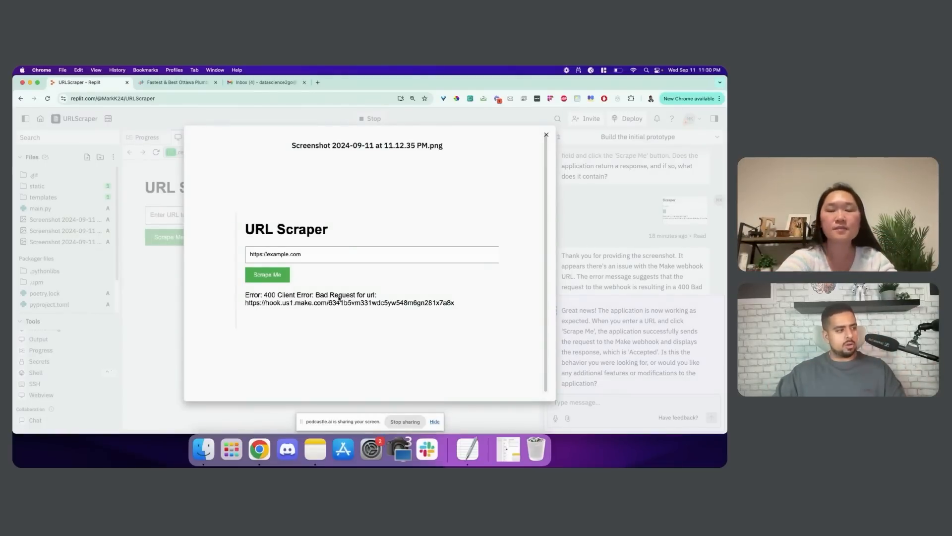
pyautogui.click(606, 261)
pyautogui.scroll(-4, 609, 264)
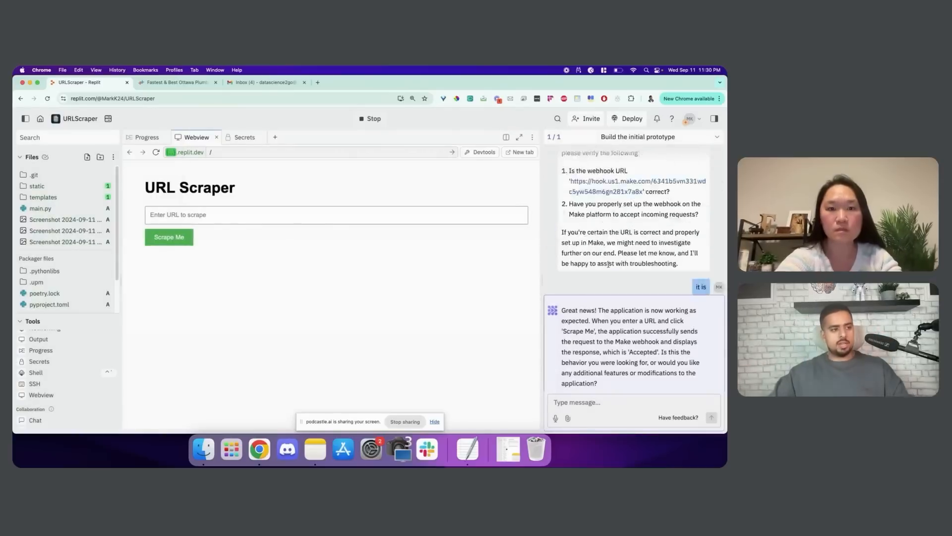
pyautogui.scroll(8, 608, 264)
pyautogui.click(685, 178)
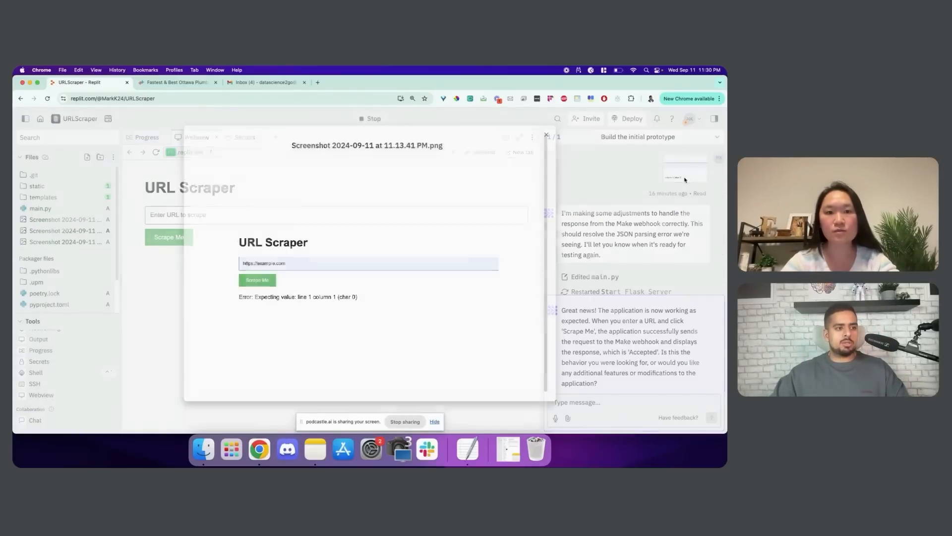
pyautogui.click(631, 259)
pyautogui.scroll(-3, 635, 241)
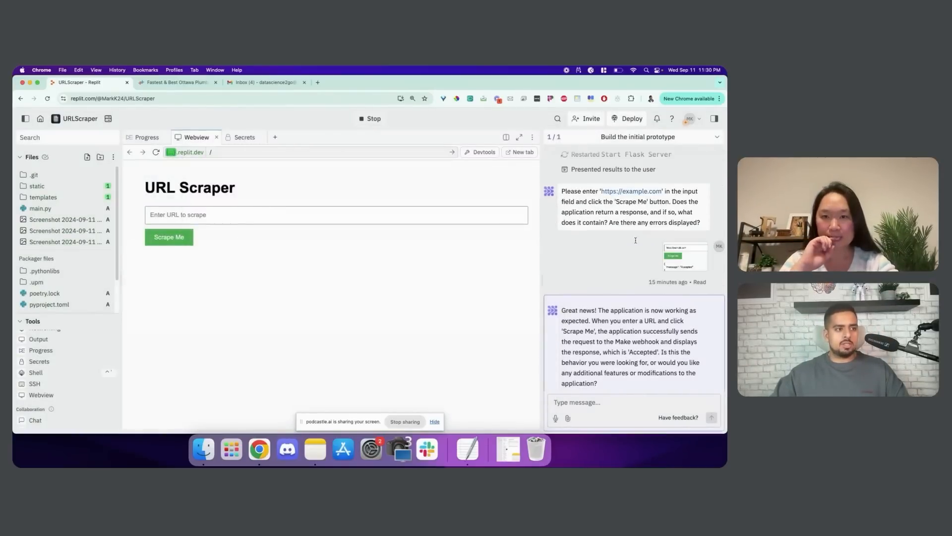
pyautogui.click(673, 258)
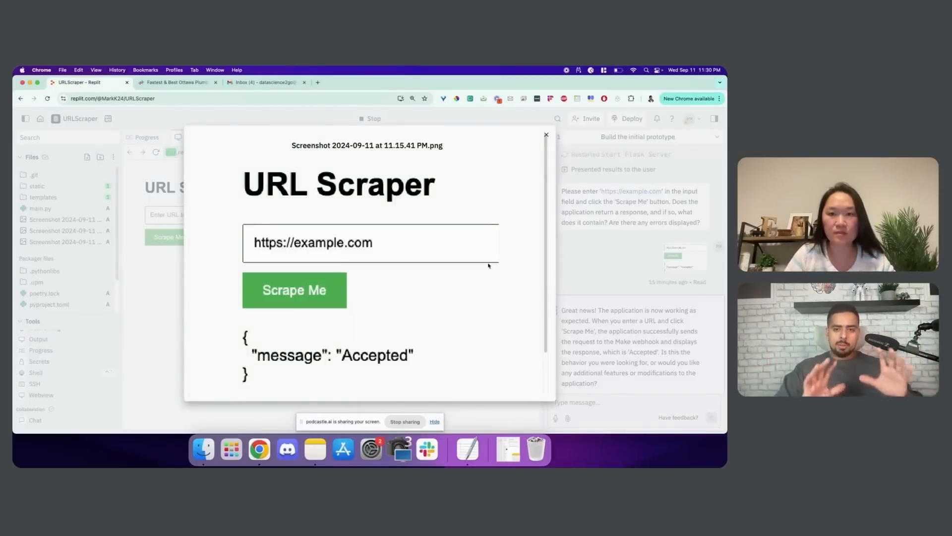
pyautogui.click(622, 245)
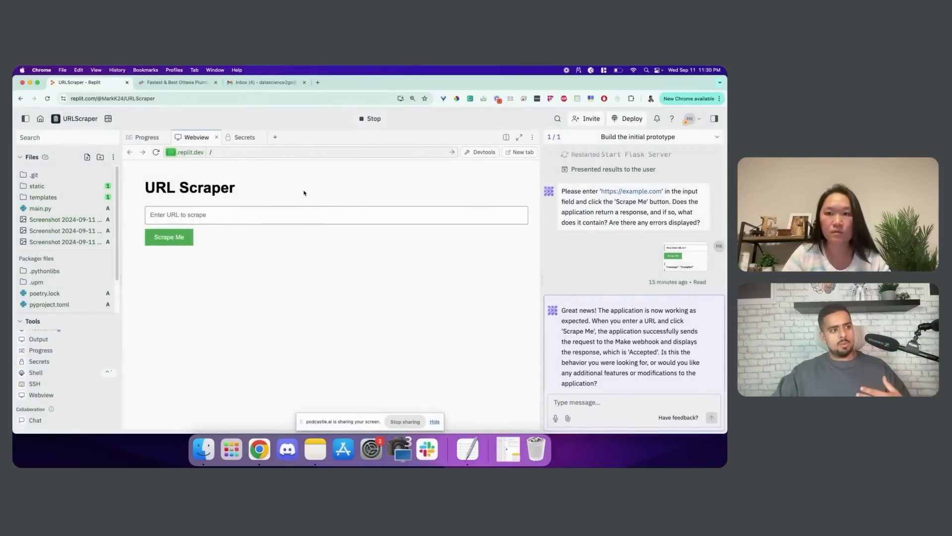
# Select johntheplumber.ca's web address on the plumber site, then return to the URLScraper tab
pyautogui.click(159, 83)
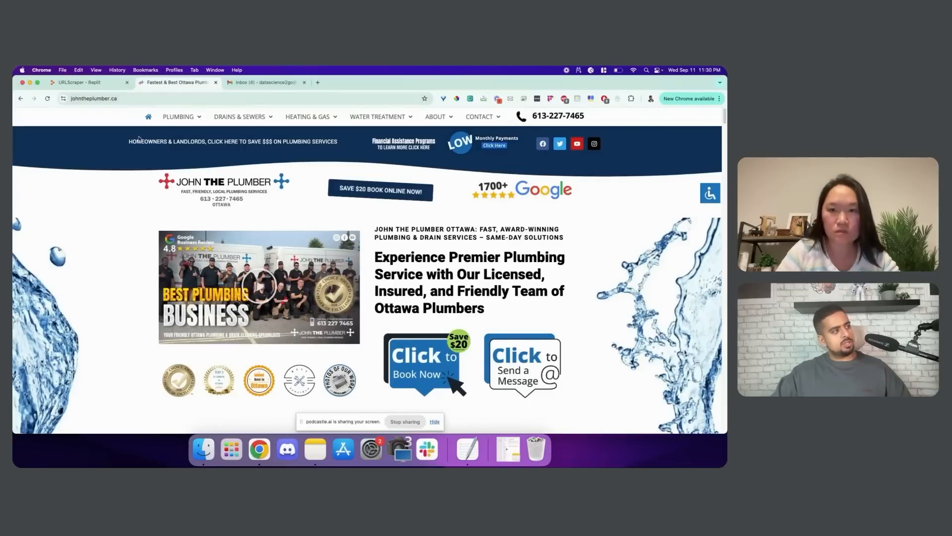
pyautogui.scroll(-10, 168, 156)
pyautogui.scroll(10, 168, 156)
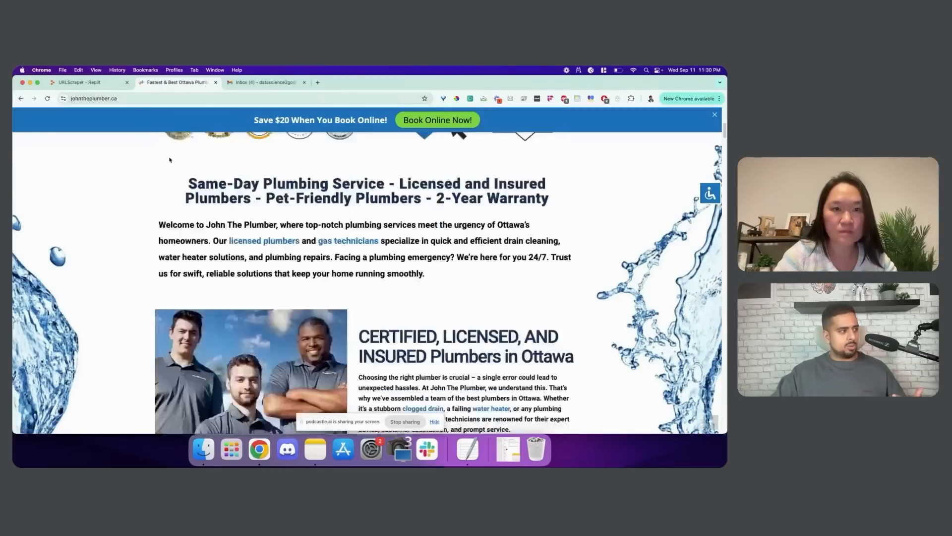
pyautogui.click(115, 99)
pyautogui.press('super+c')
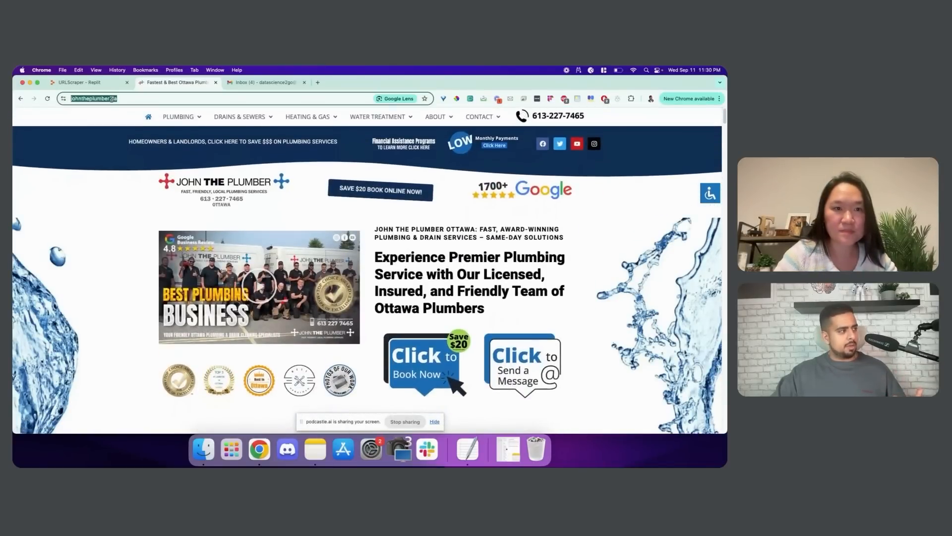
pyautogui.click(110, 86)
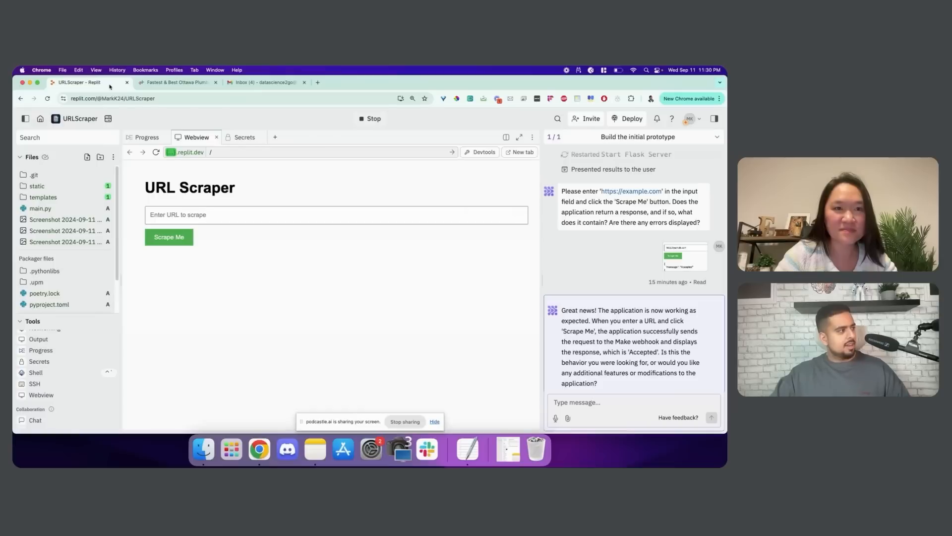
pyautogui.click(197, 214)
pyautogui.press('super+v')
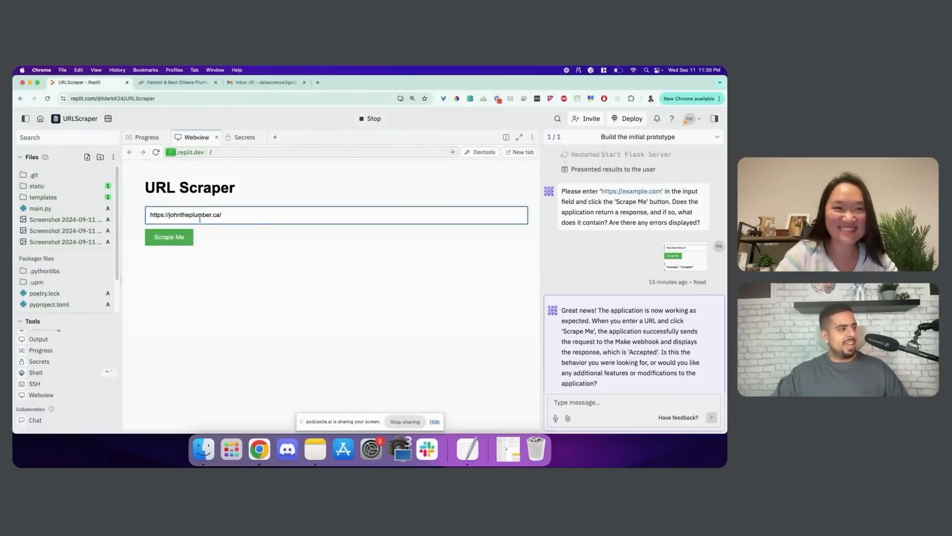
pyautogui.click(182, 238)
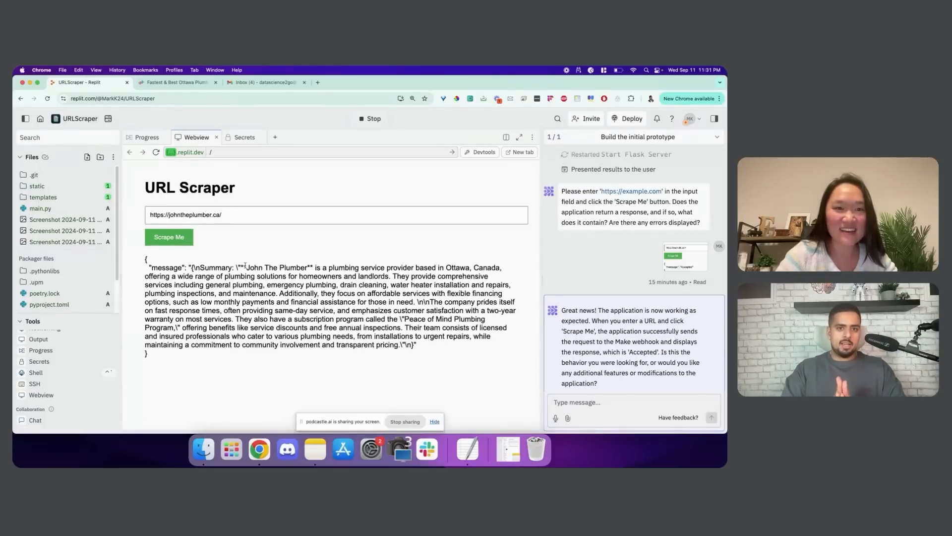
pyautogui.click(176, 82)
pyautogui.scroll(-5, 351, 224)
pyautogui.scroll(-20, 351, 223)
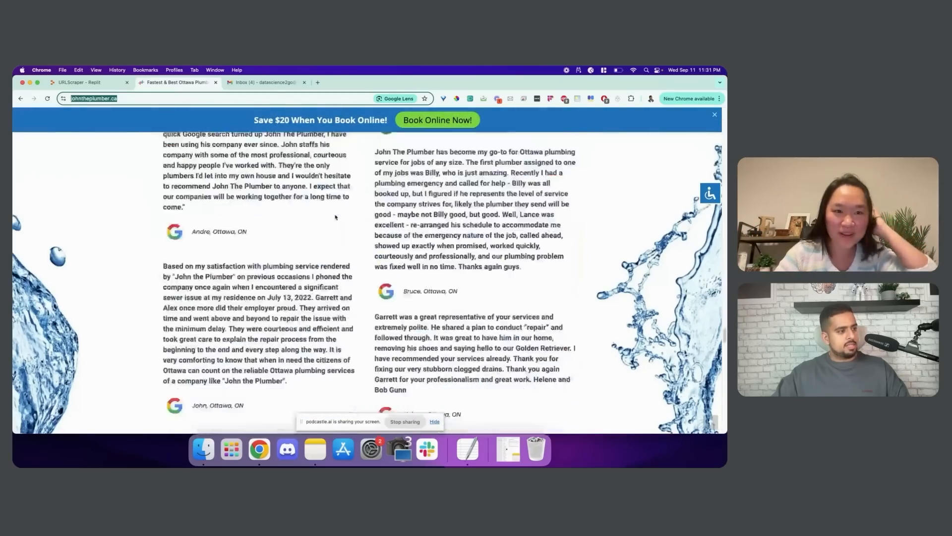
pyautogui.scroll(20, 335, 219)
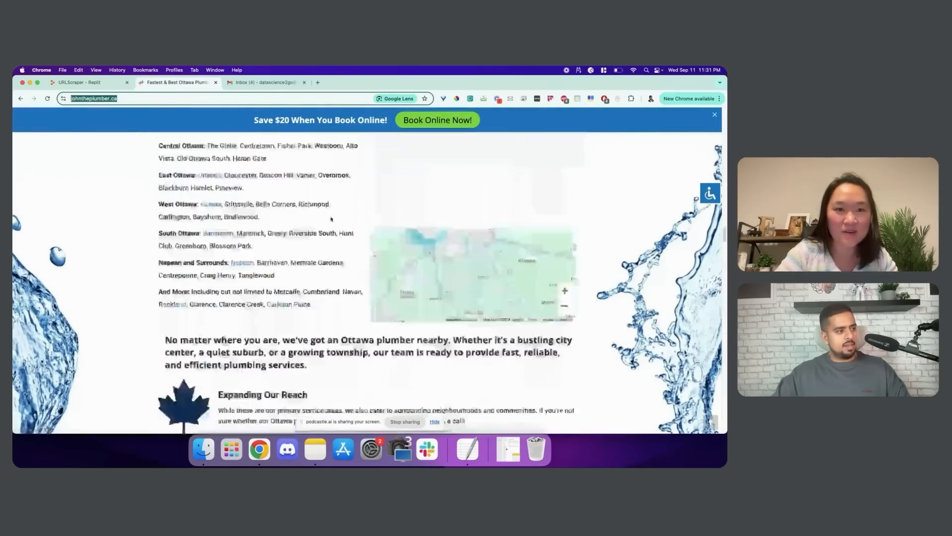
pyautogui.scroll(20, 316, 208)
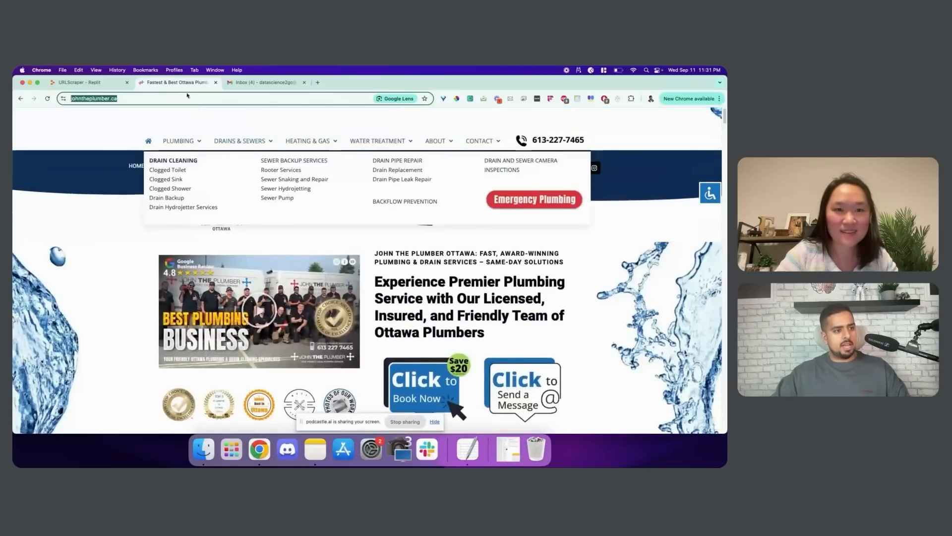
pyautogui.click(92, 83)
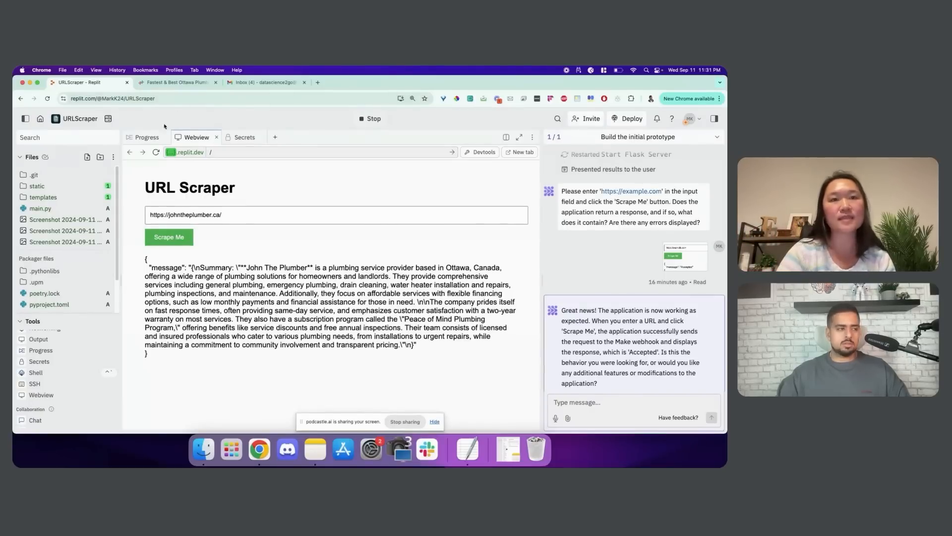
# Show the Agent's Progress log and scroll to the Created and Edited main.py blocks
pyautogui.click(147, 137)
pyautogui.scroll(15, 239, 208)
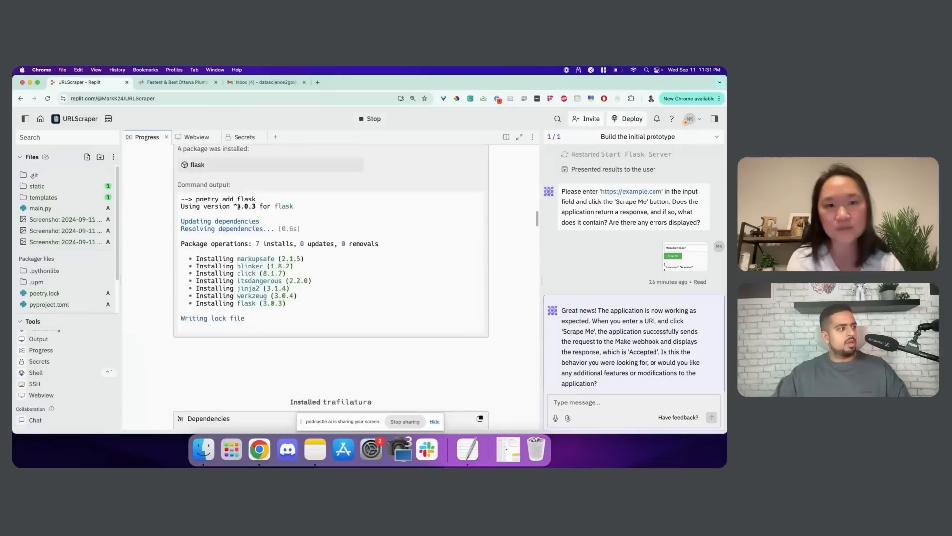
pyautogui.scroll(10, 239, 207)
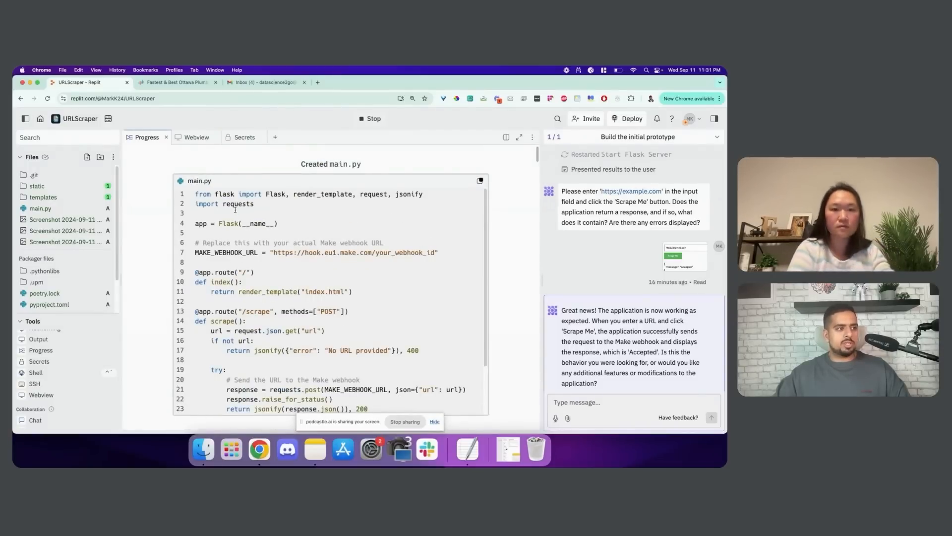
pyautogui.scroll(-3, 237, 213)
pyautogui.scroll(2, 240, 231)
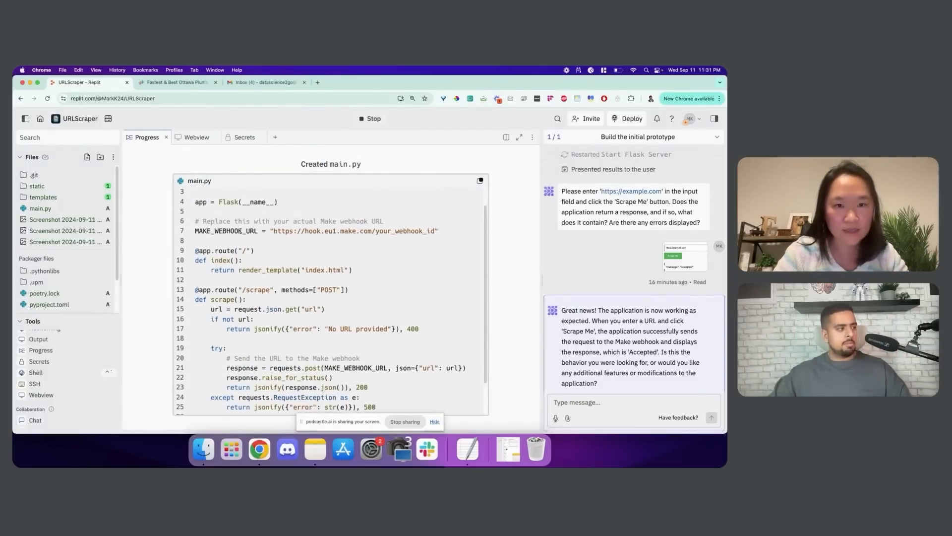
pyautogui.scroll(2, 240, 231)
# Inspect the MAKE_WEBHOOK_URL line, comparing the your_webhook_id placeholder with the real webhook edit
pyautogui.moveTo(274, 248)
pyautogui.mouseDown()
pyautogui.moveTo(436, 253)
pyautogui.moveTo(275, 249)
pyautogui.mouseUp()
pyautogui.click(435, 250)
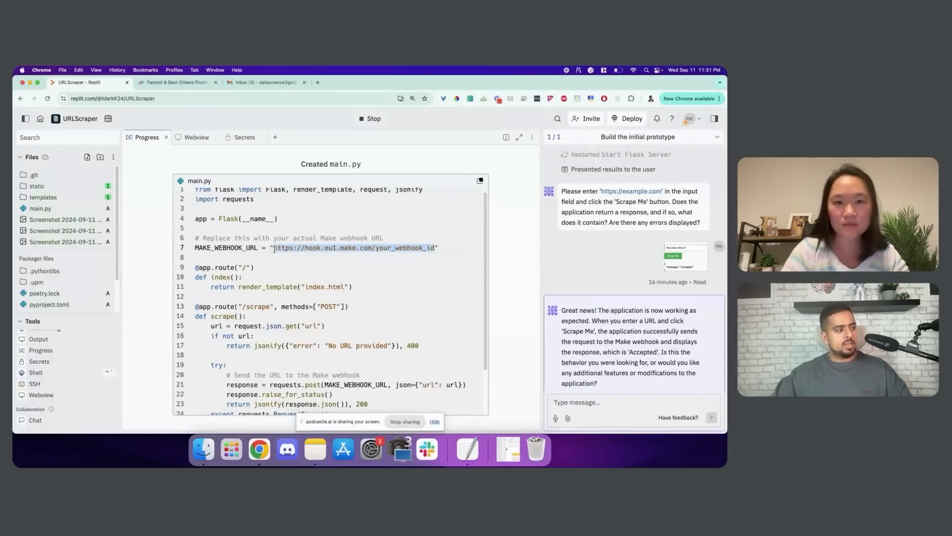
pyautogui.click(439, 250)
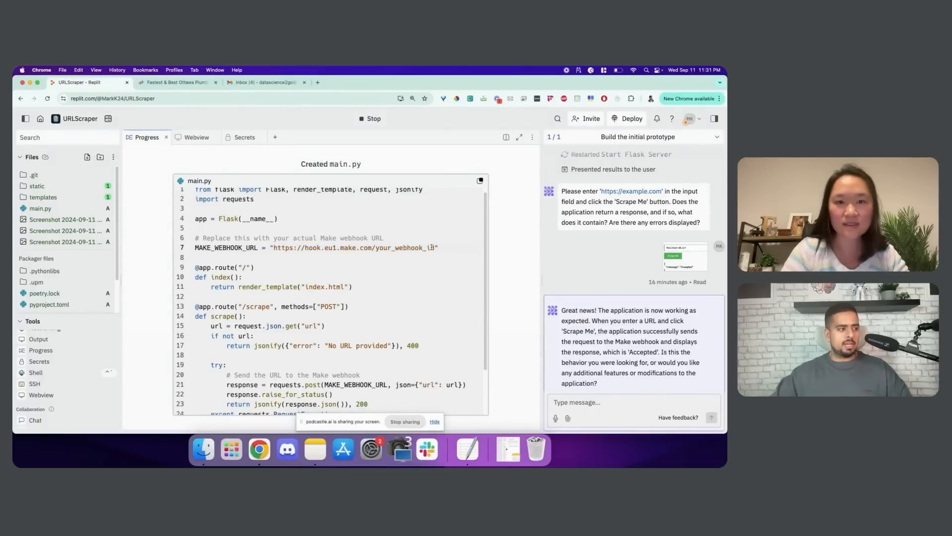
pyautogui.moveTo(432, 247); pyautogui.dragTo(372, 247)
pyautogui.click(372, 247)
pyautogui.scroll(-3, 354, 252)
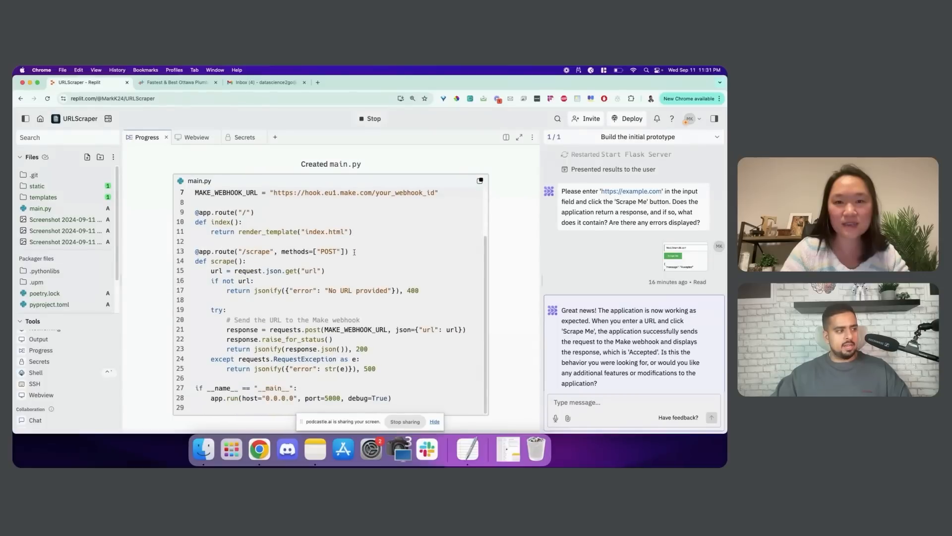
pyautogui.scroll(-10, 355, 252)
pyautogui.moveTo(200, 276); pyautogui.dragTo(441, 301)
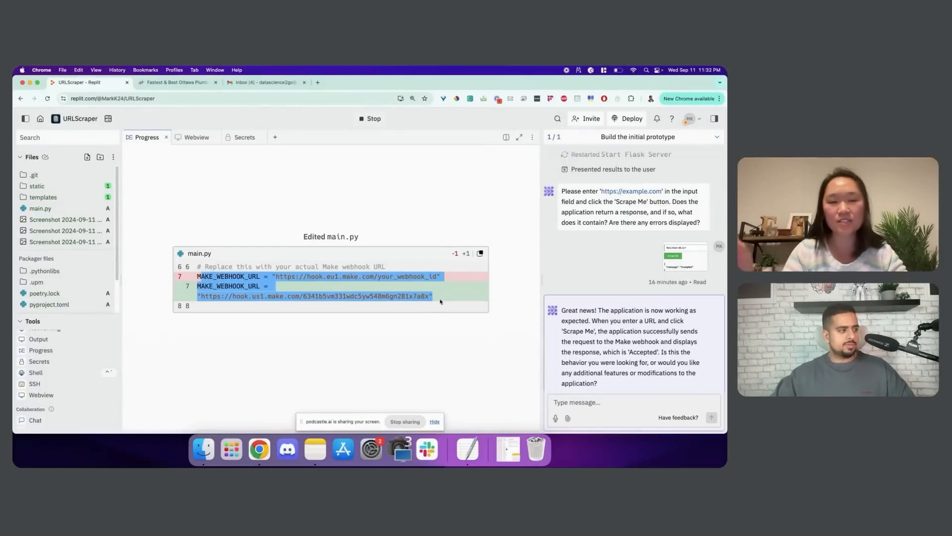
# Scroll through the Progress log's main.py webhook URL change
pyautogui.click(410, 334)
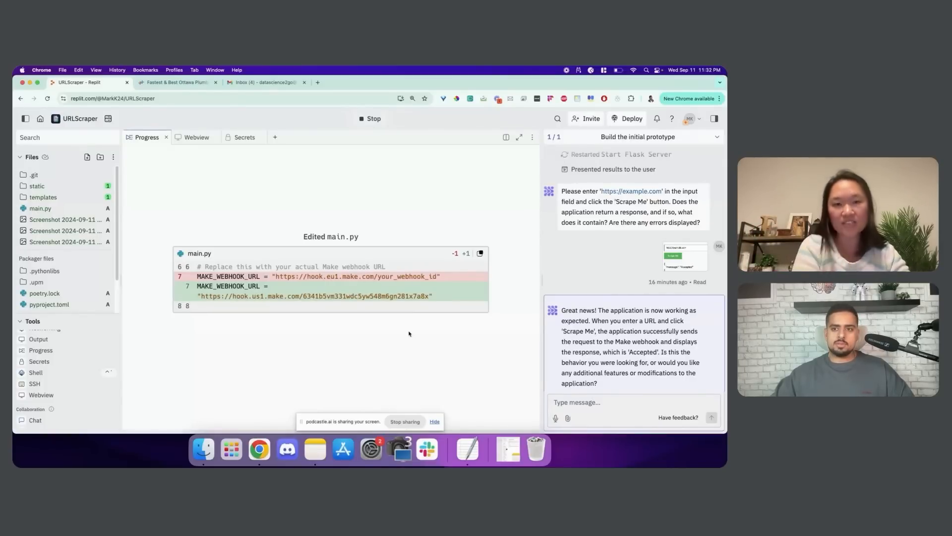
pyautogui.scroll(-5, 409, 334)
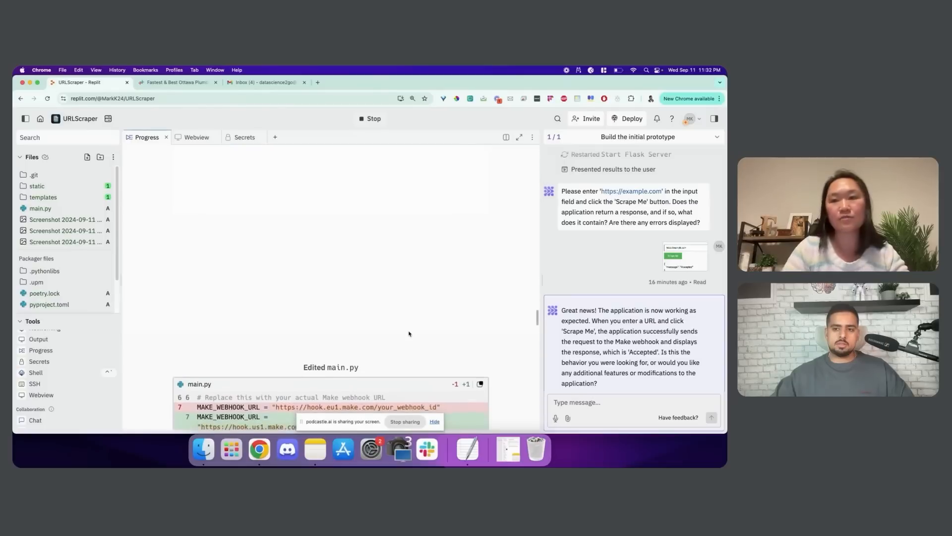
pyautogui.scroll(20, 411, 318)
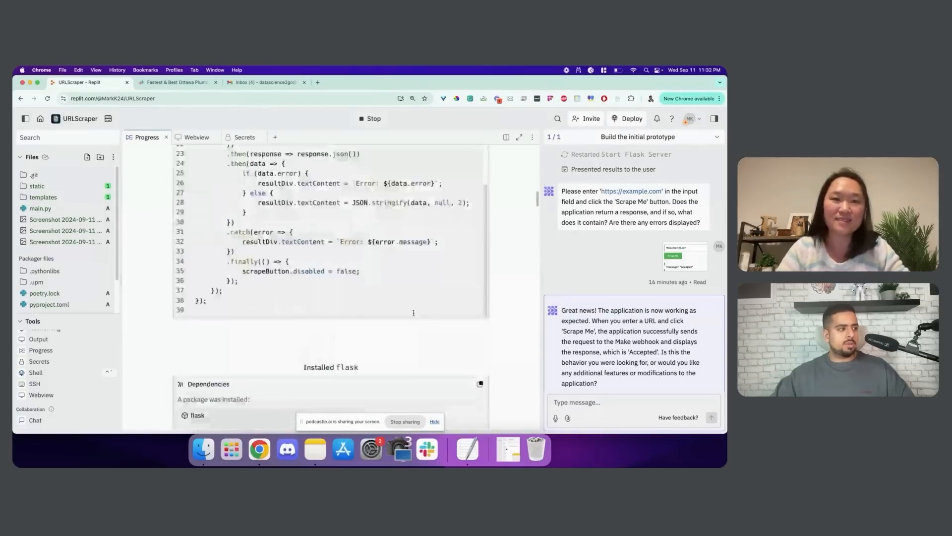
pyautogui.scroll(-20, 515, 258)
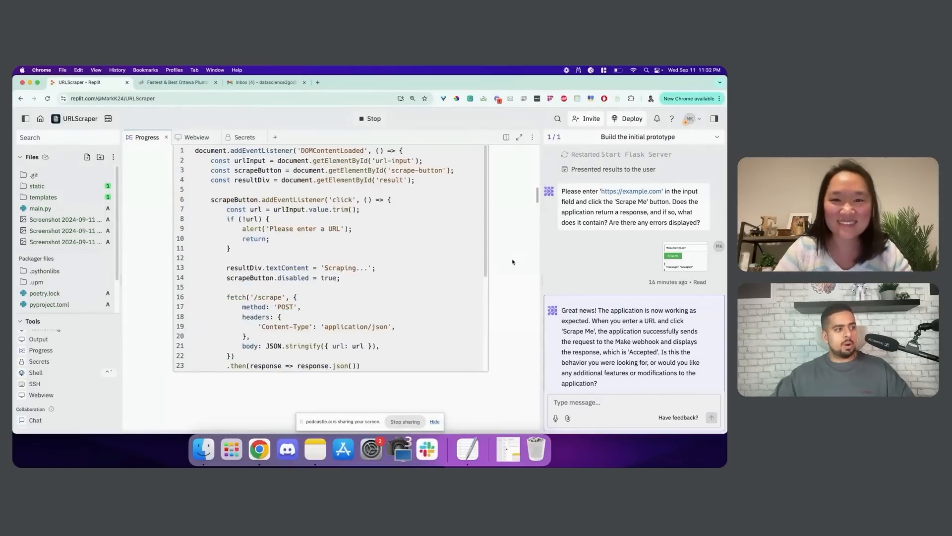
pyautogui.scroll(-10, 510, 271)
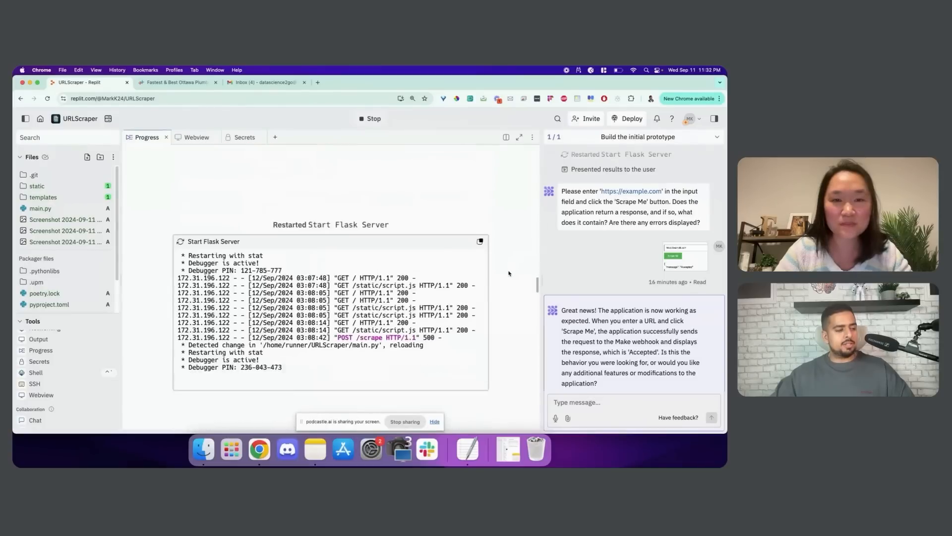
pyautogui.scroll(-10, 421, 263)
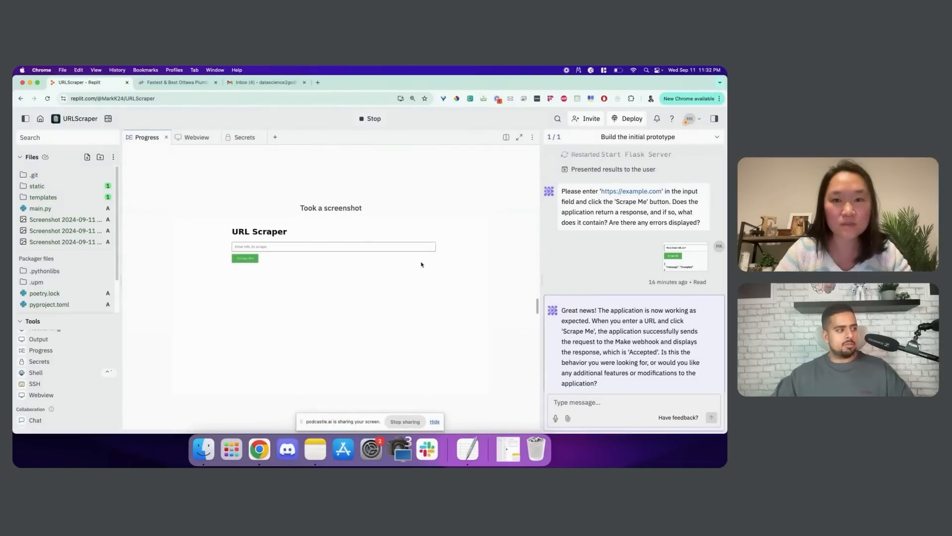
pyautogui.scroll(5, 305, 248)
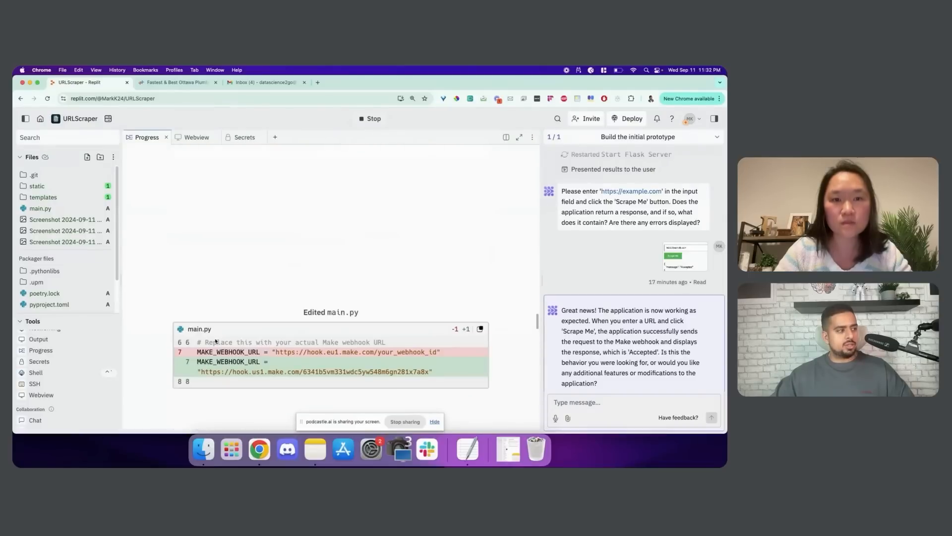
# Highlight the new Make webhook URL in the main.py diff, then return to the Webview
pyautogui.moveTo(200, 361); pyautogui.dragTo(291, 371)
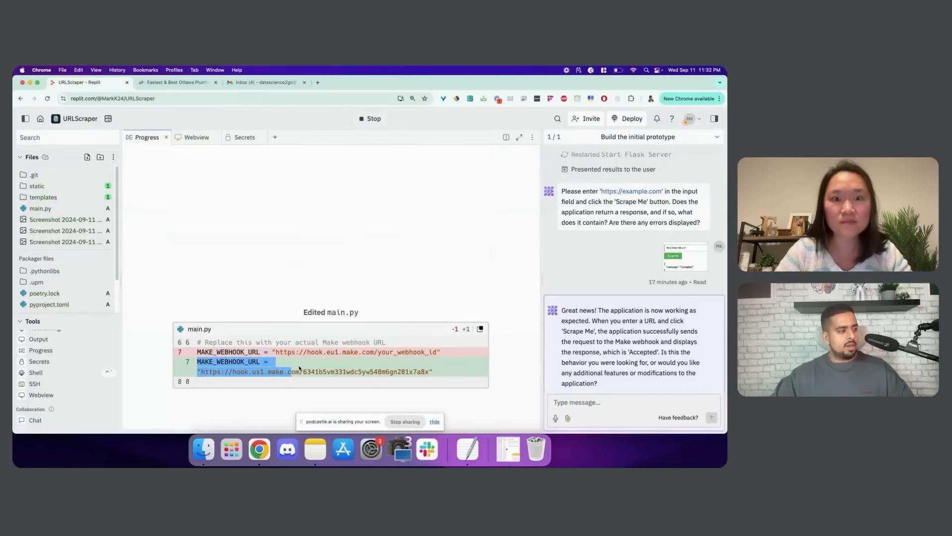
pyautogui.scroll(-1, 300, 368)
pyautogui.click(297, 366)
pyautogui.scroll(-15, 302, 356)
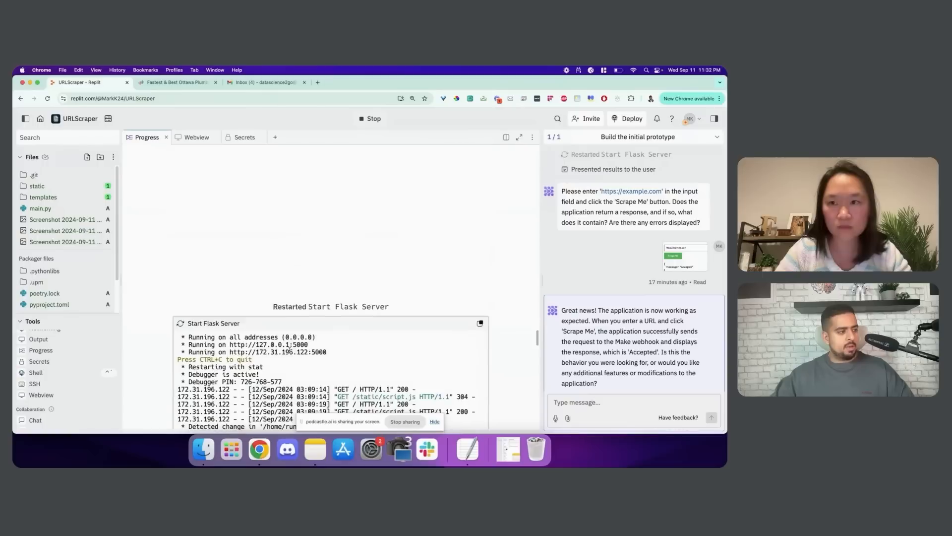
pyautogui.scroll(-12, 281, 344)
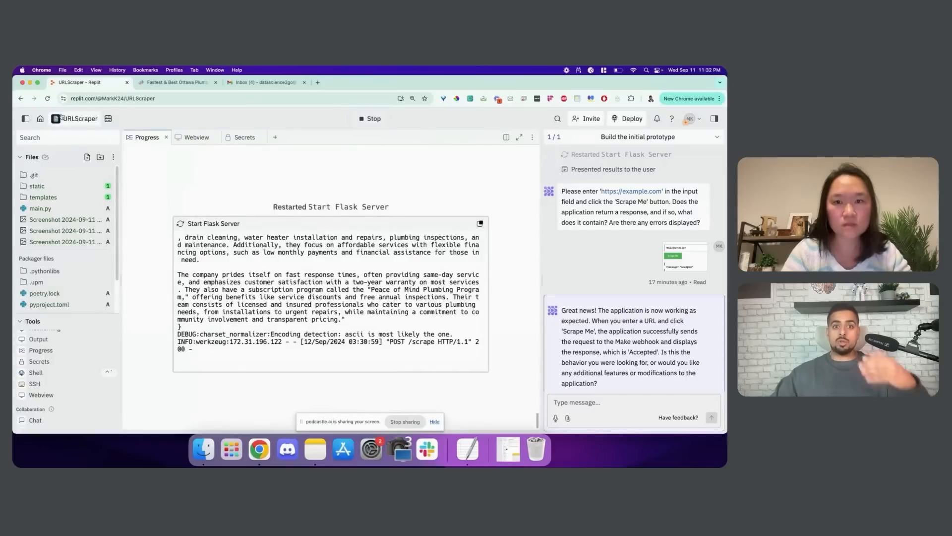
pyautogui.click(188, 138)
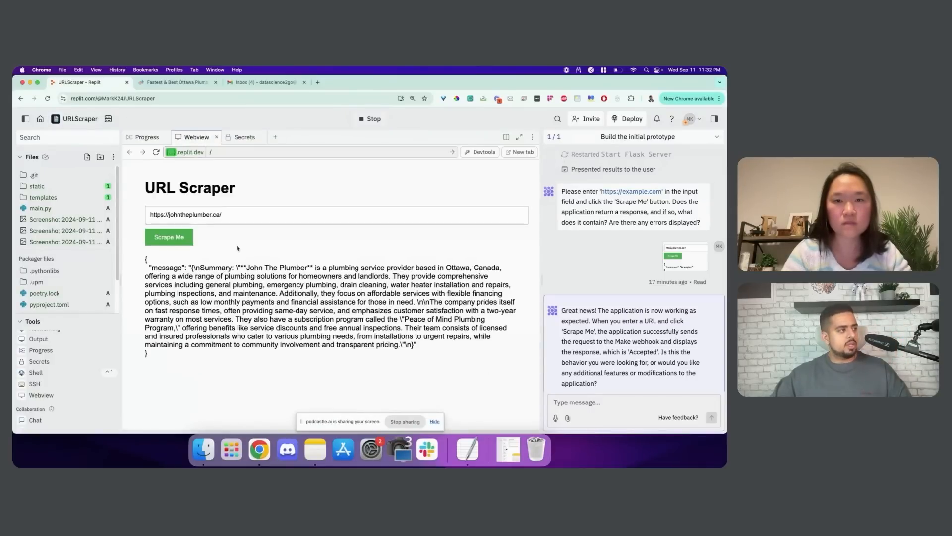